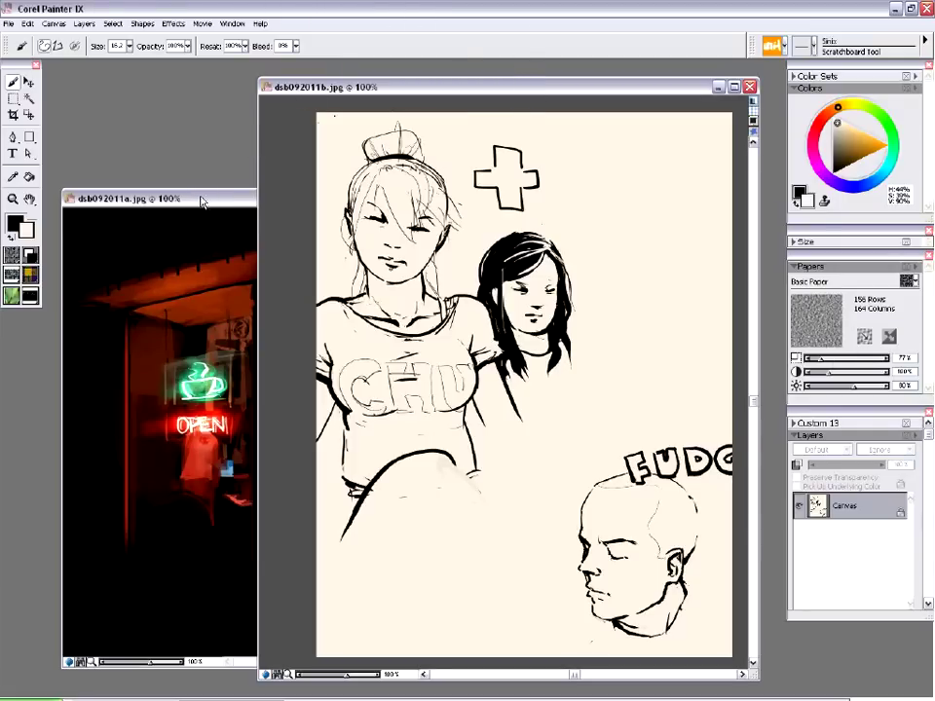
Step: Bring the dsb092011a.jpg painting to the front for viewing, and return to the dsb092011b.jpg sketch
left_click(206, 202)
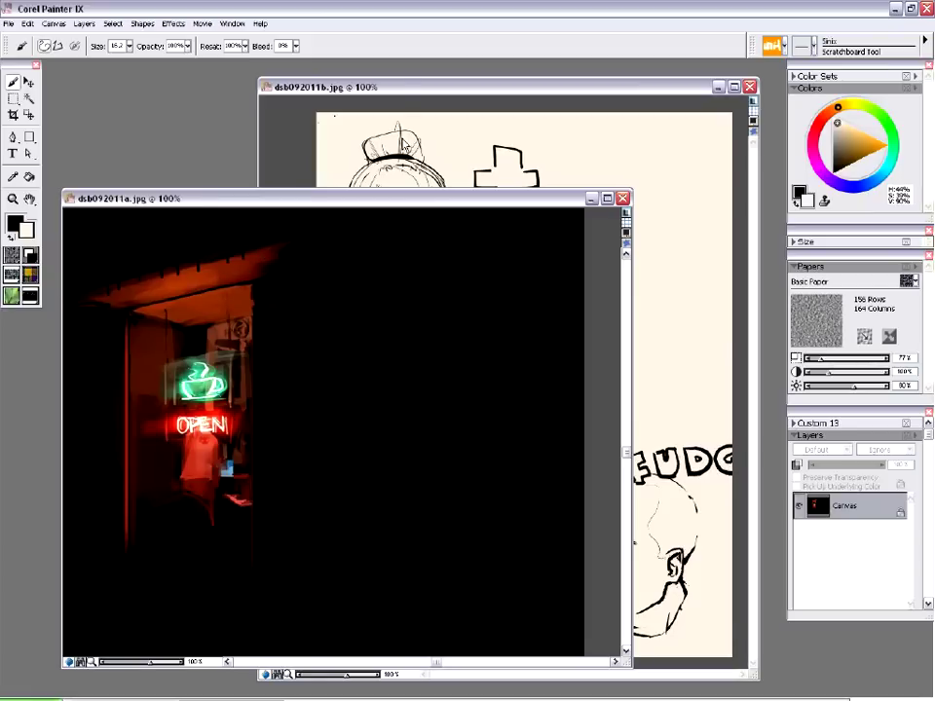
left_click(409, 92)
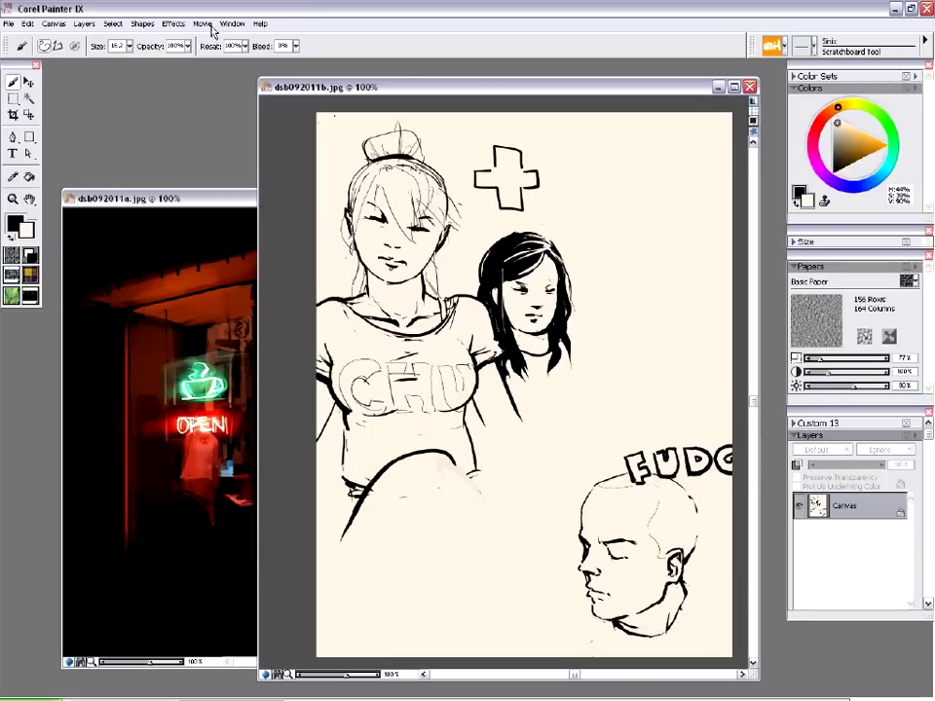
Step: Pull the Colors palette group onto the canvas and close it, and restore the palettes with the saved sinix01 layout
left_click_drag(861, 67, 828, 76)
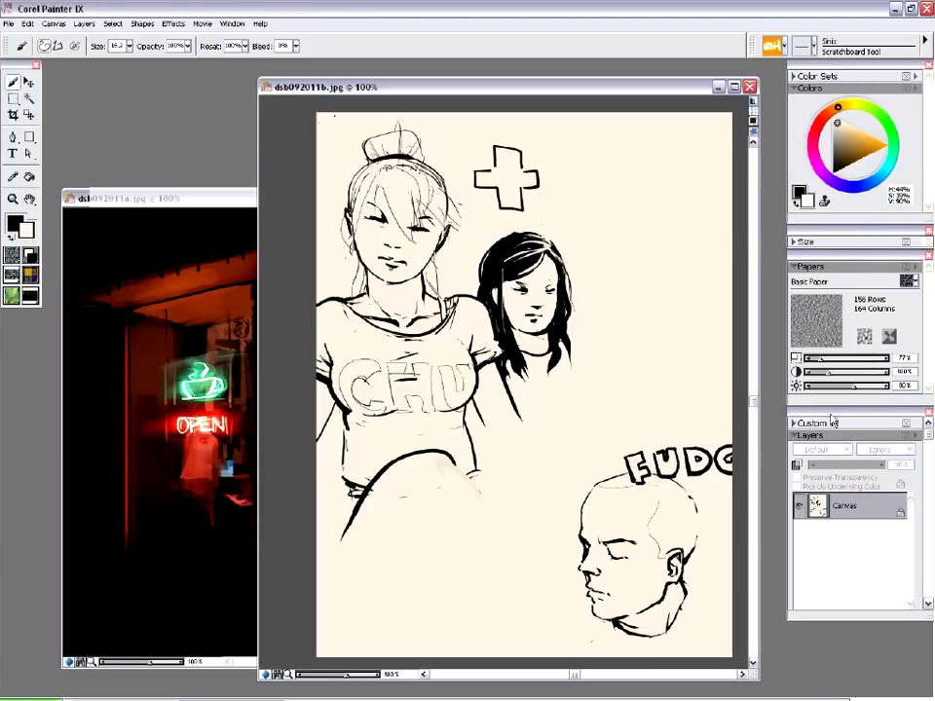
left_click_drag(838, 261, 861, 259)
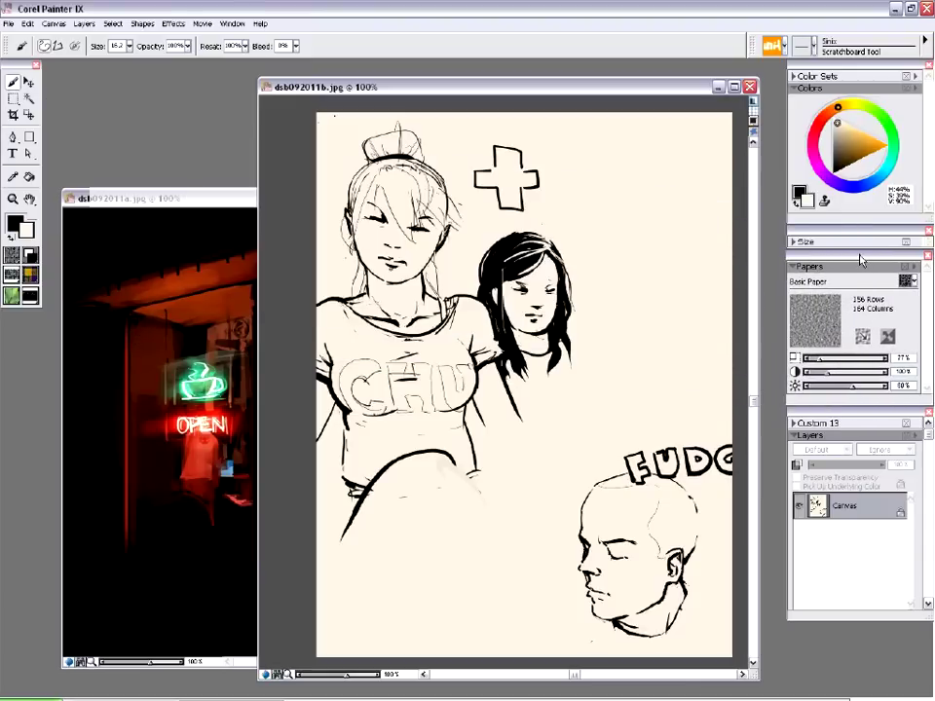
left_click(234, 25)
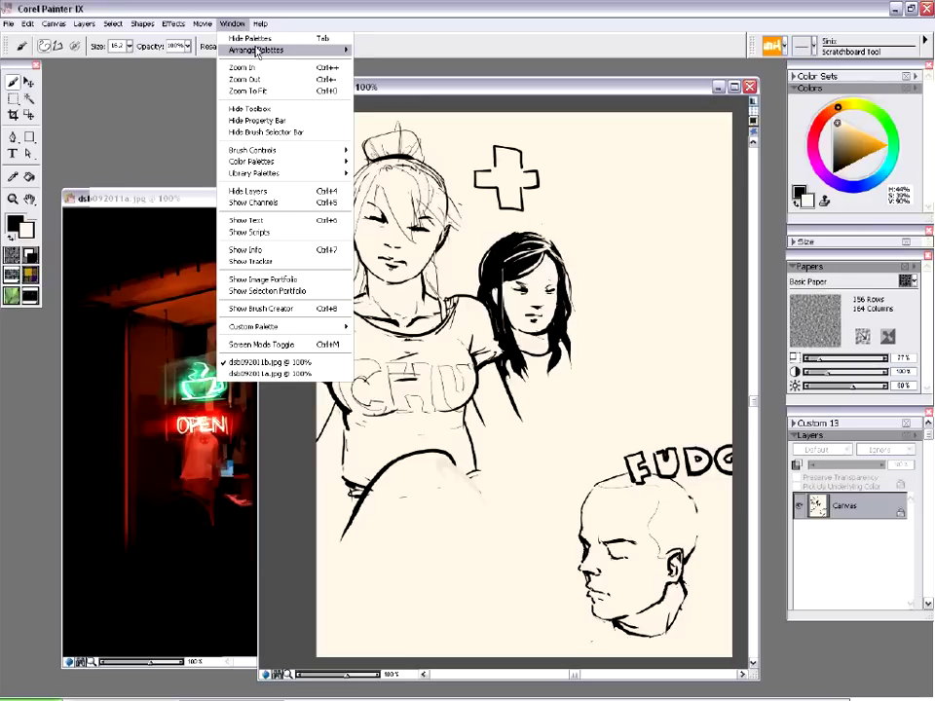
mouse_move(258, 49)
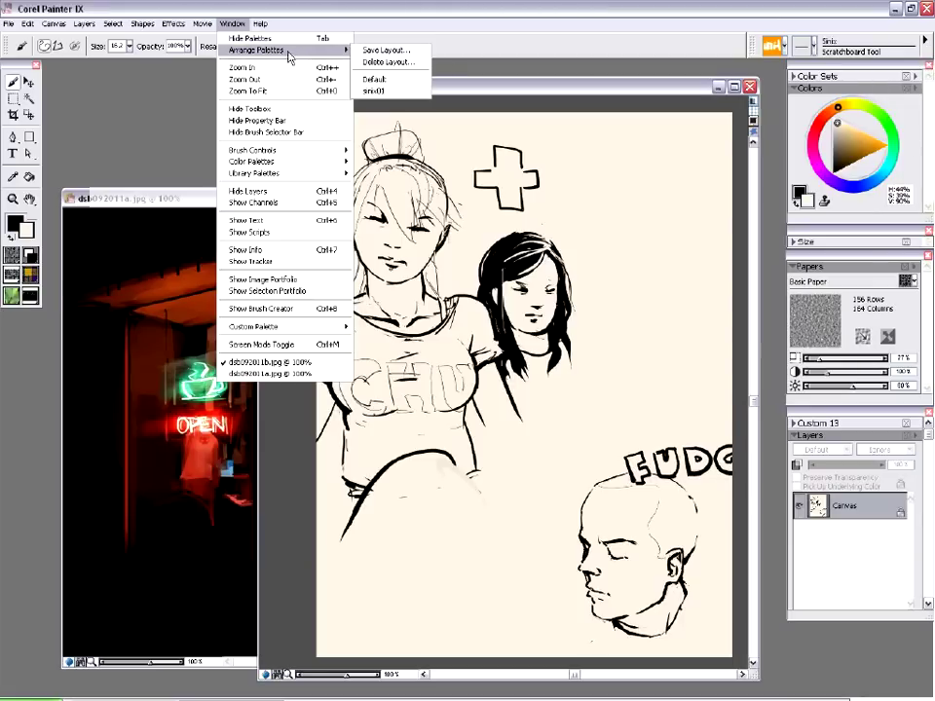
left_click_drag(870, 67, 550, 127)
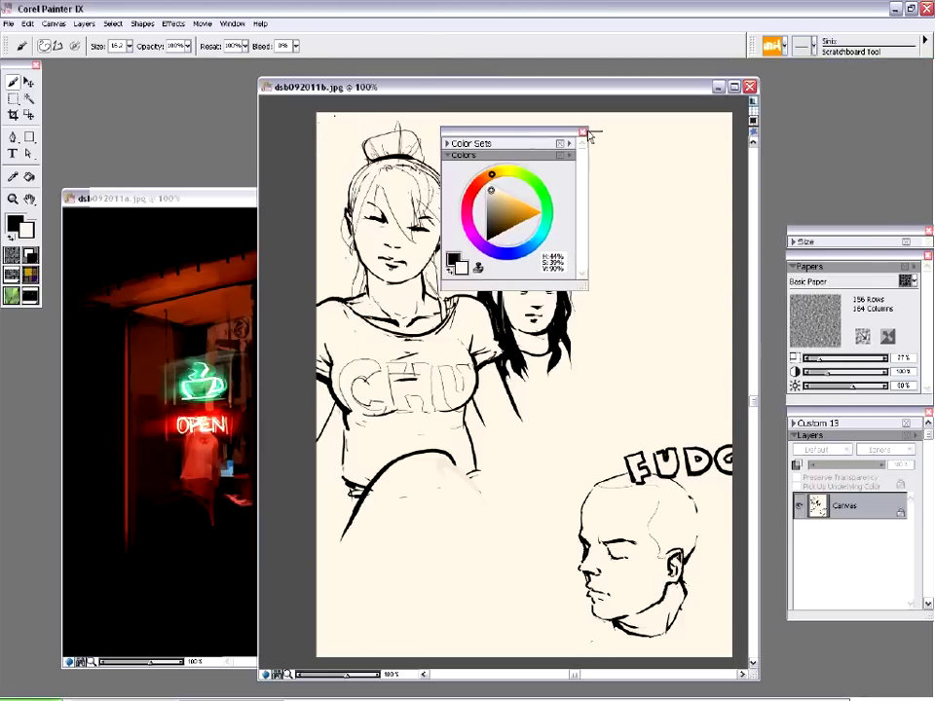
left_click(609, 130)
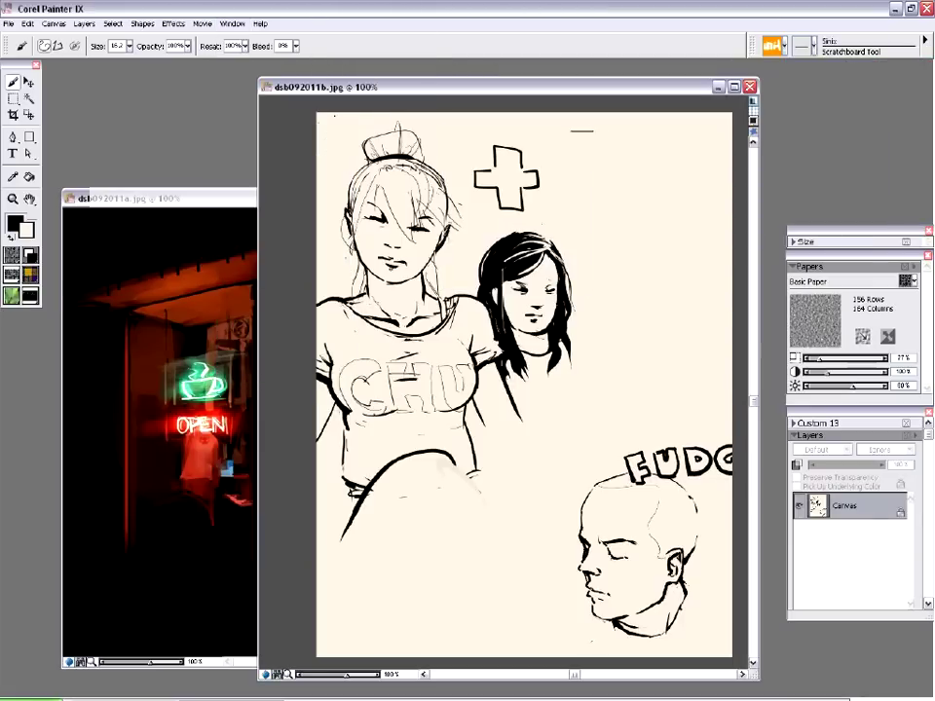
left_click(230, 24)
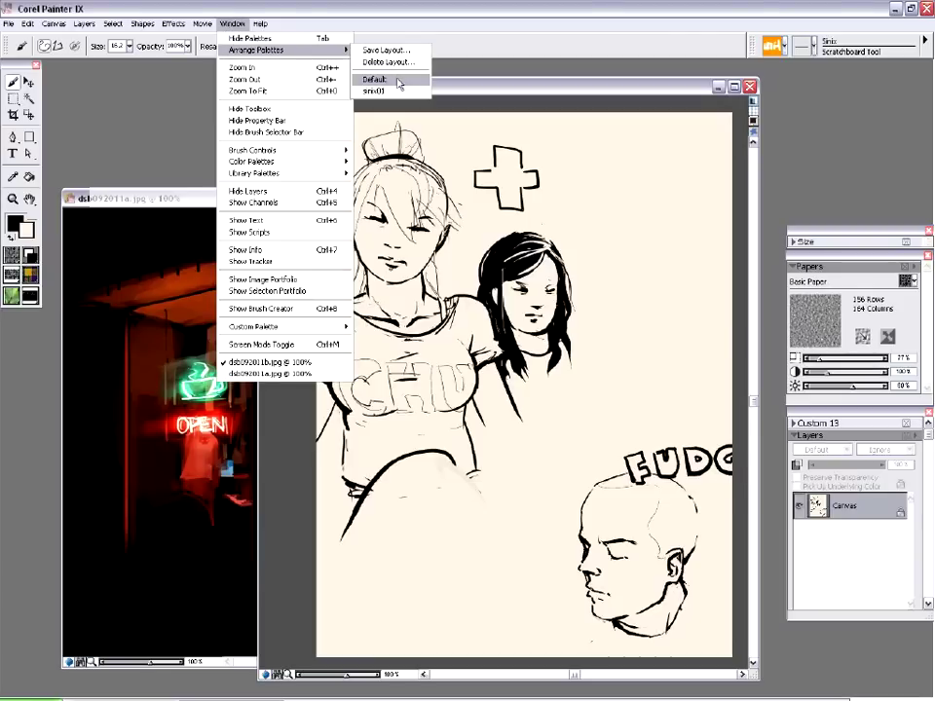
left_click(394, 92)
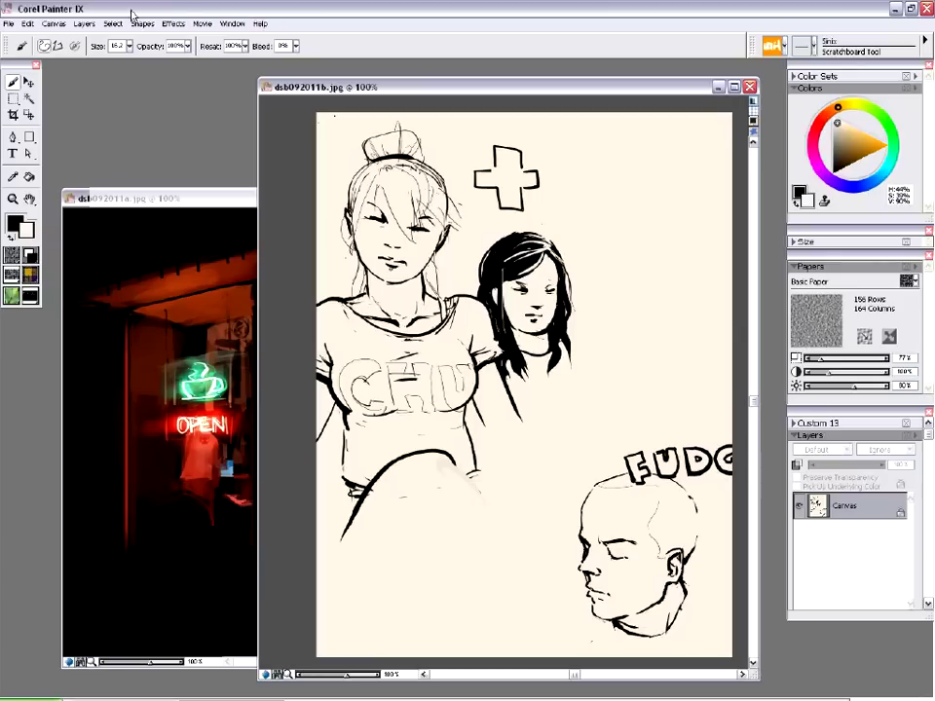
Step: Examine the Brush Tracking preferences with the scratch pad and the velocity and pressure settings, and leave without applying changes
left_click(28, 24)
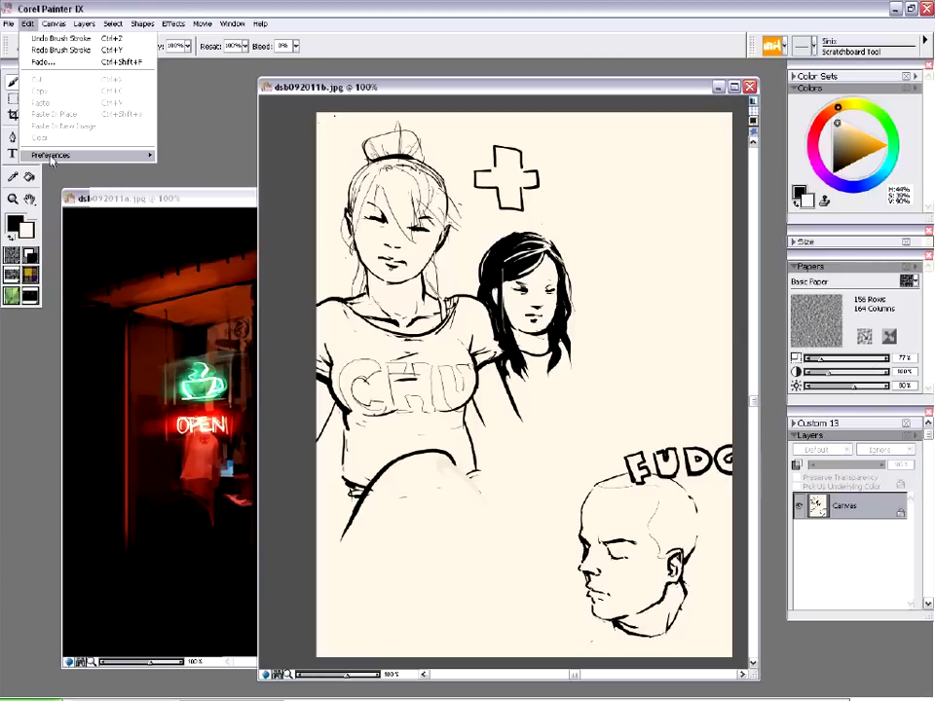
mouse_move(53, 158)
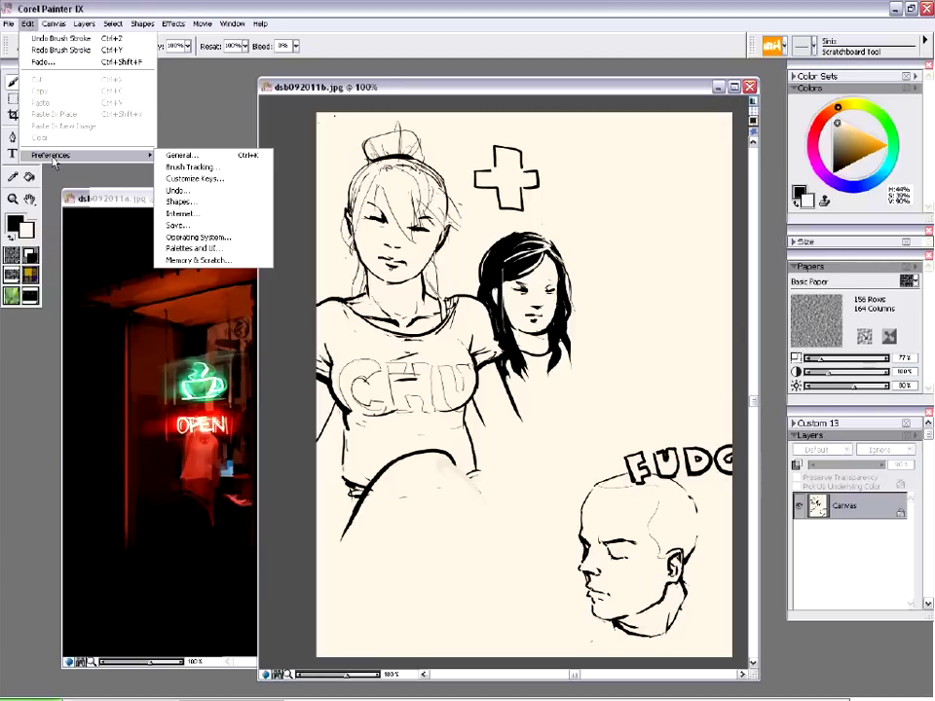
left_click(205, 167)
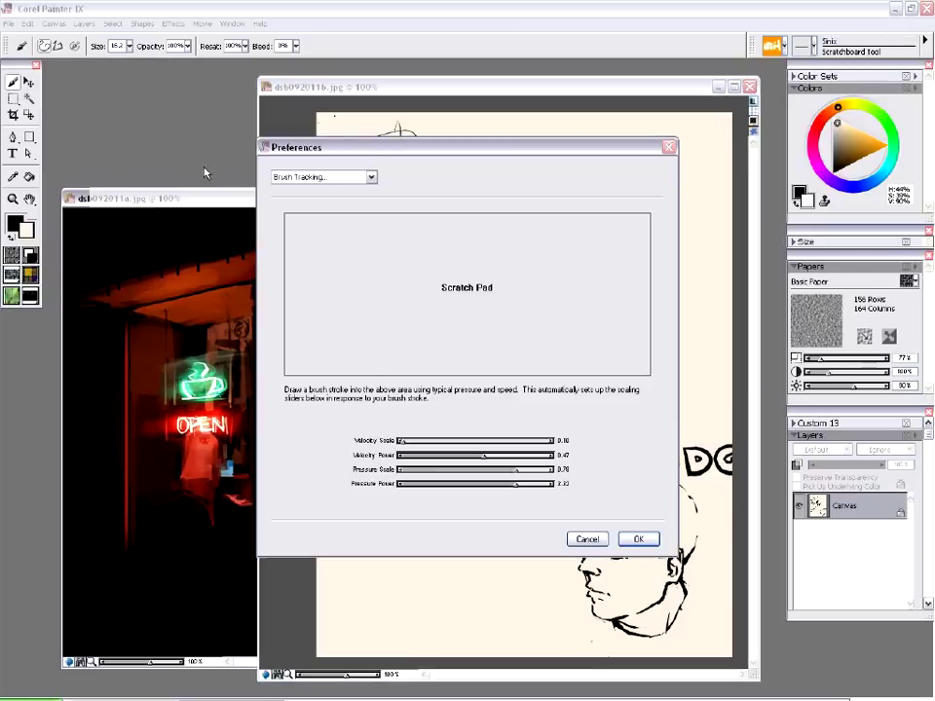
left_click_drag(456, 160, 281, 115)
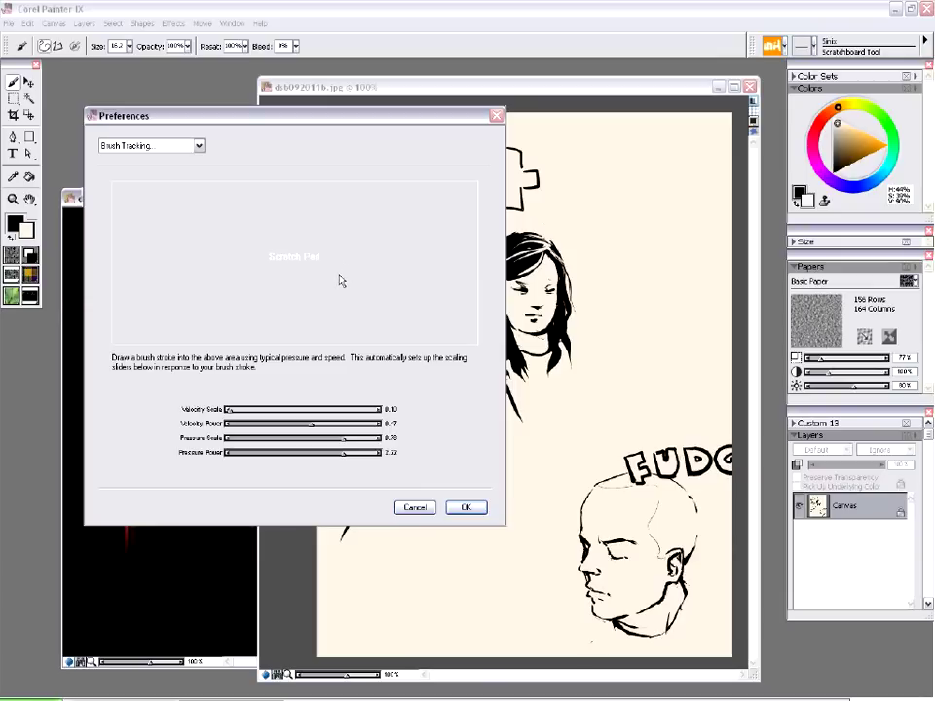
left_click(415, 507)
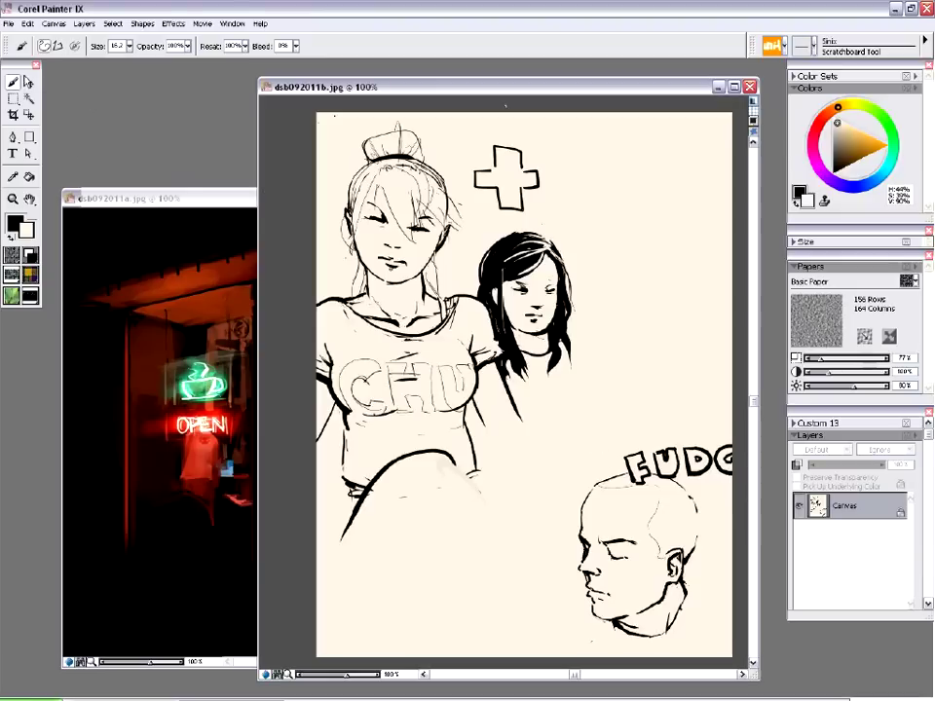
Step: Try the Rectangular Selection and Magic Wand tools, and return to the Brush tool
left_click(15, 100)
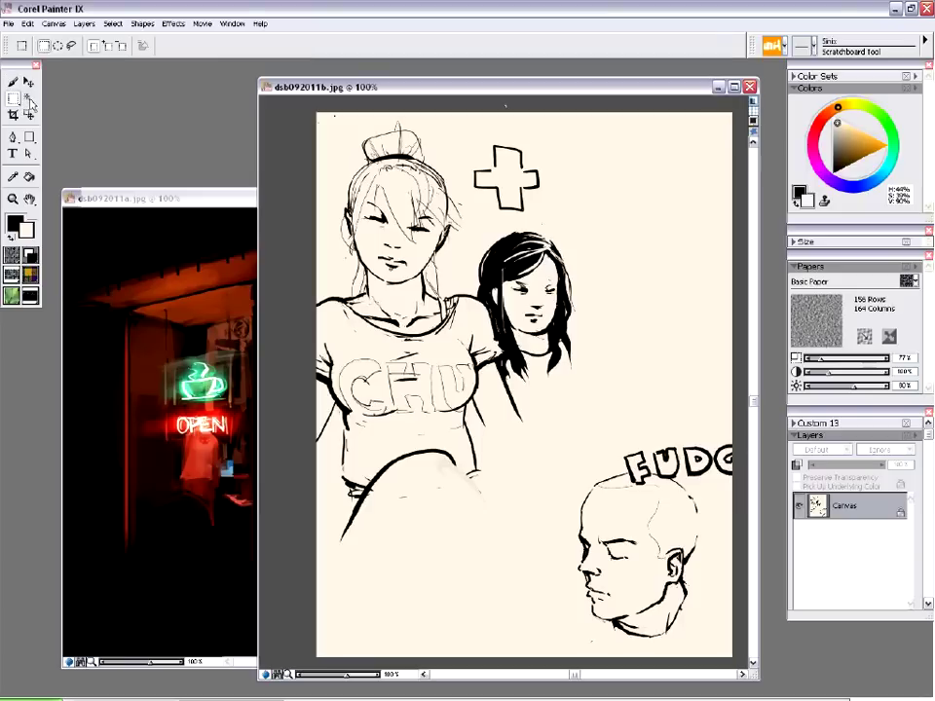
left_click(30, 102)
left_click(14, 99)
left_click(13, 84)
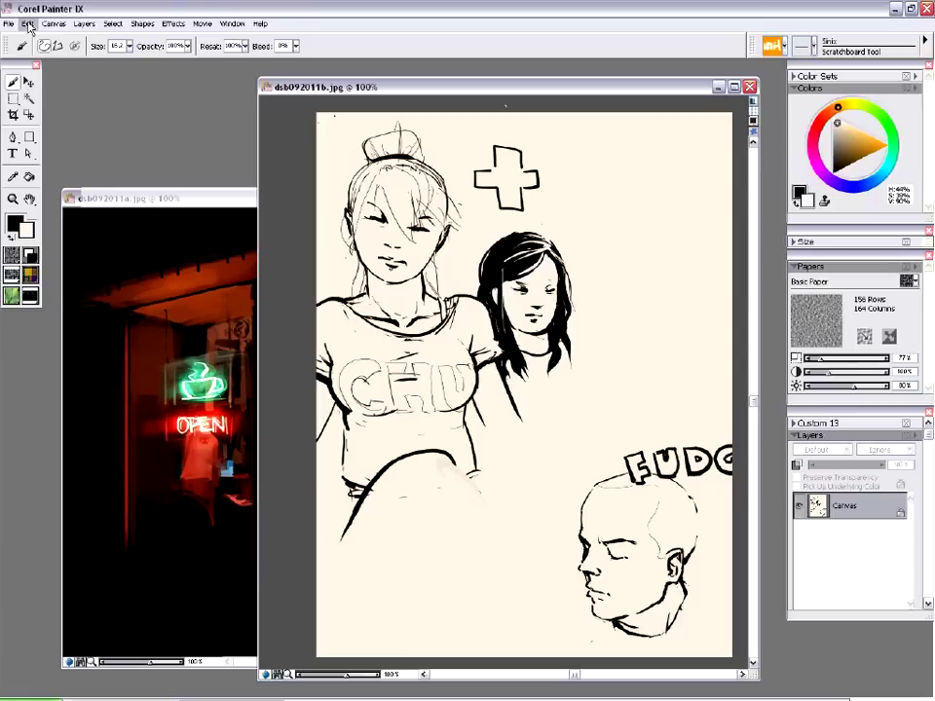
Step: Try a contrast increase and a lower brightness on the sketch with Correct Colors, and cancel the correction
left_click(172, 25)
mouse_move(115, 29)
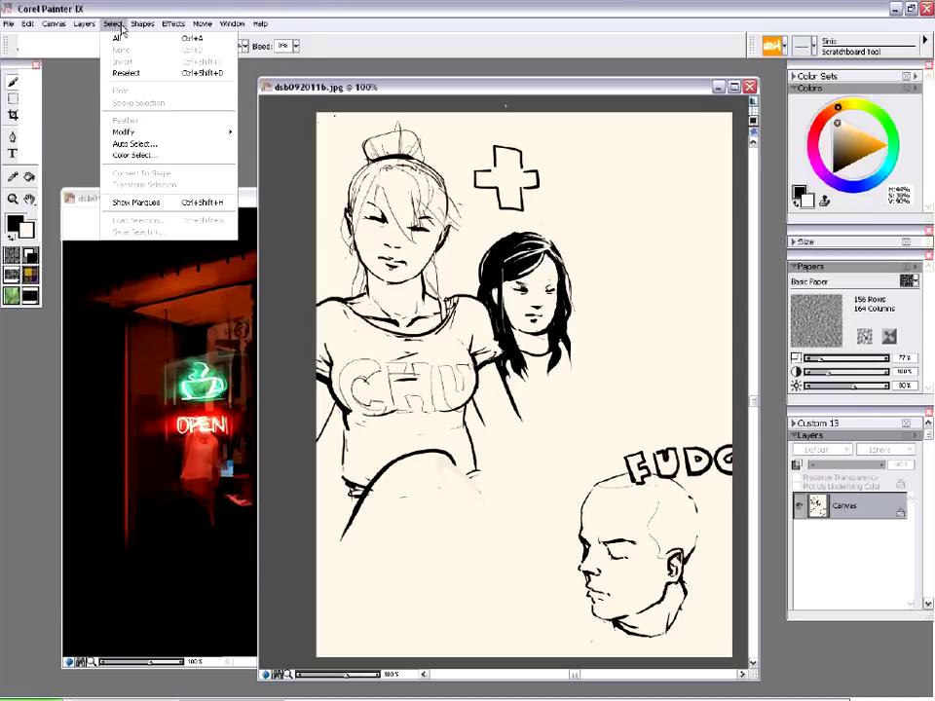
mouse_move(178, 29)
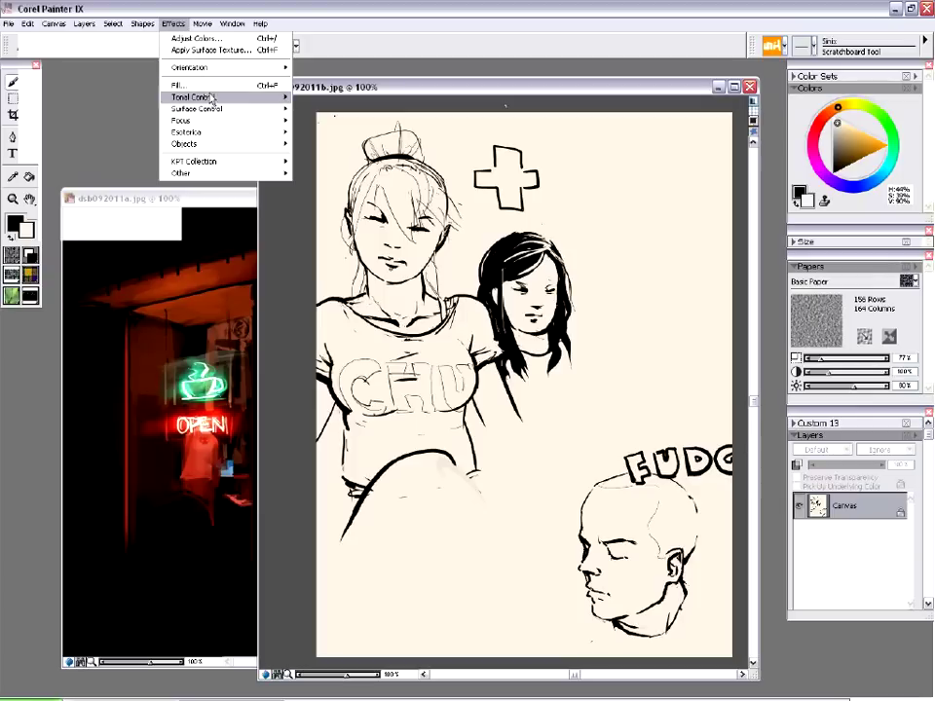
mouse_move(200, 97)
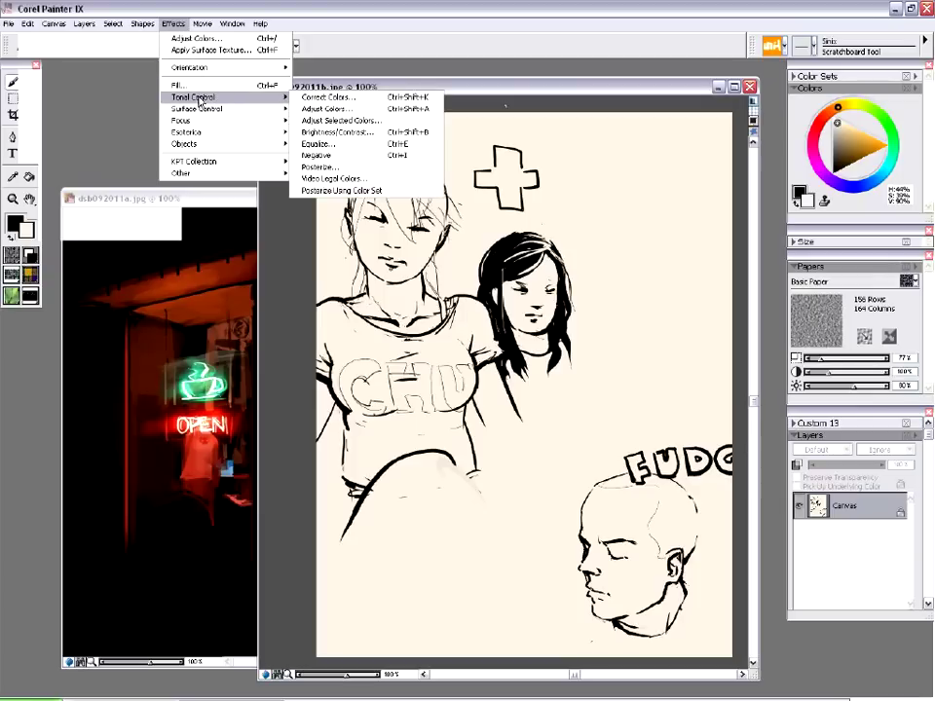
left_click(328, 101)
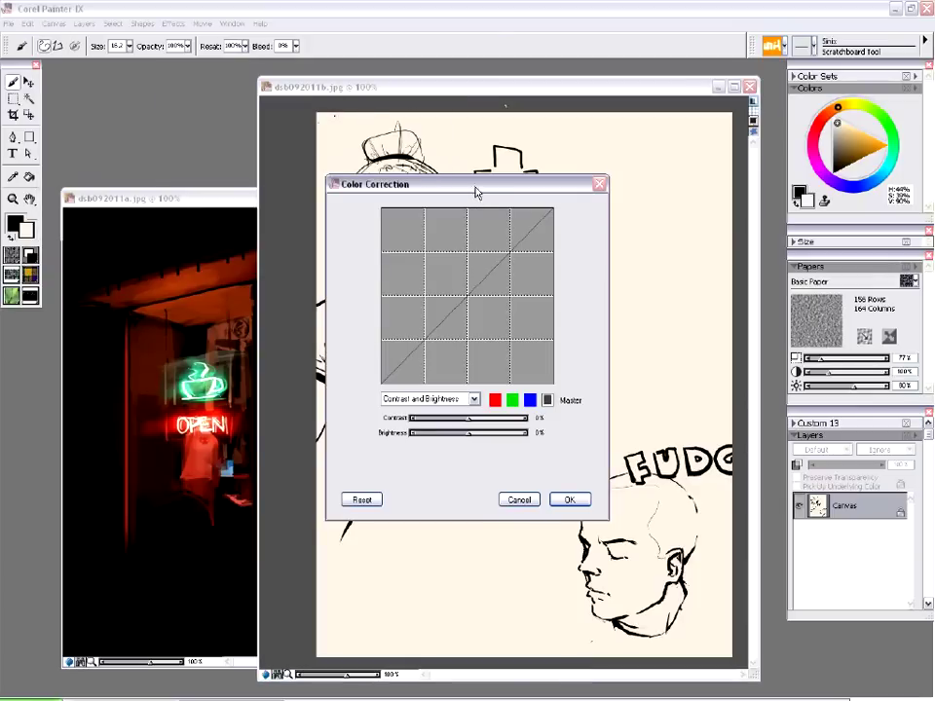
left_click_drag(479, 190, 259, 95)
left_click_drag(247, 321, 234, 340)
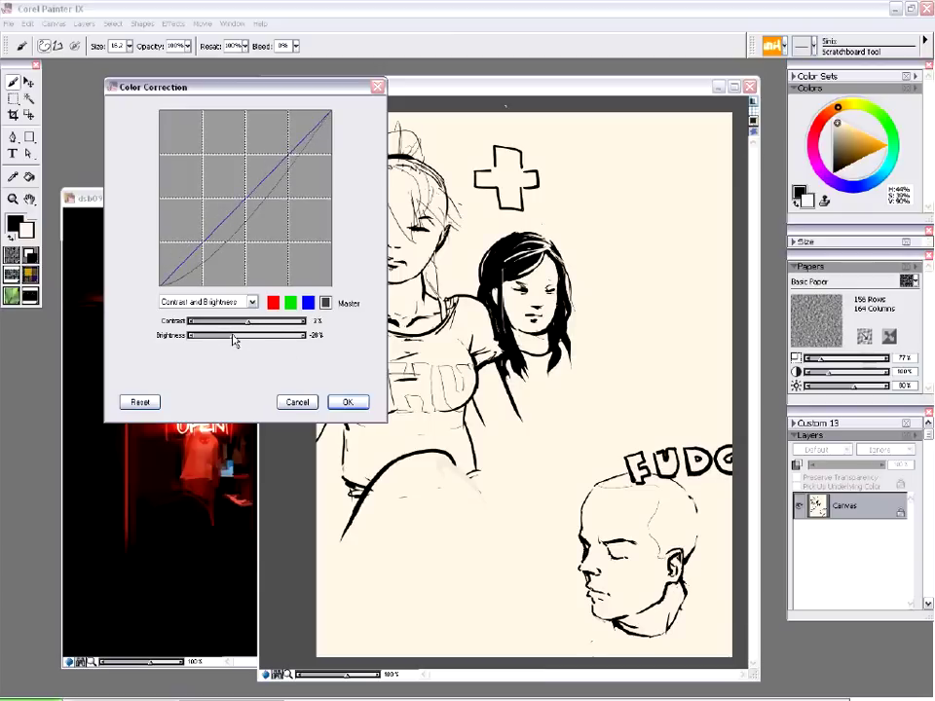
left_click(273, 303)
left_click(290, 305)
left_click(326, 303)
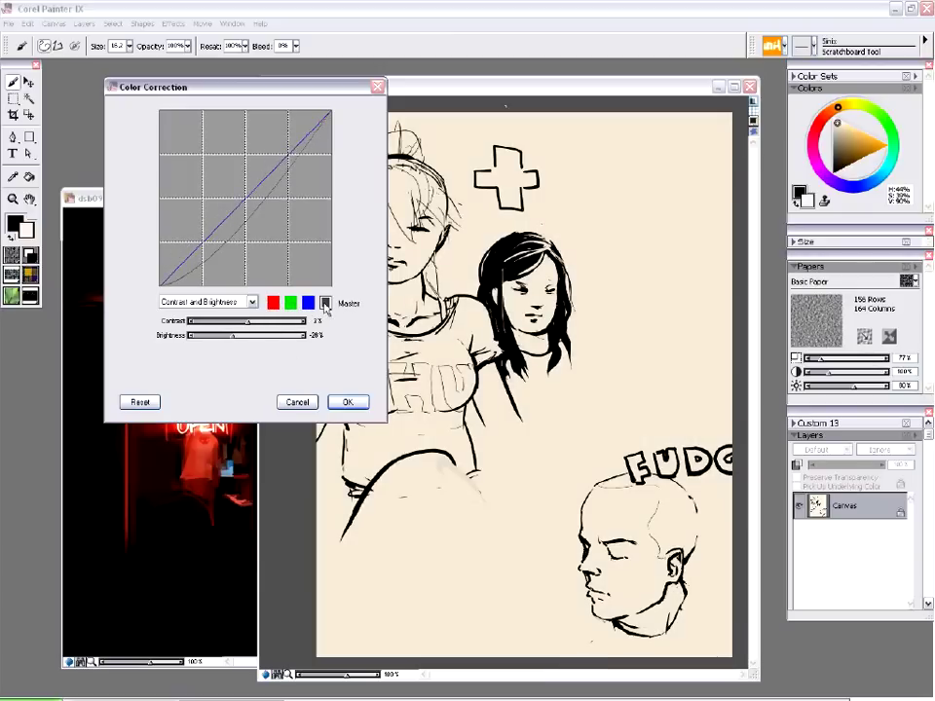
left_click(306, 405)
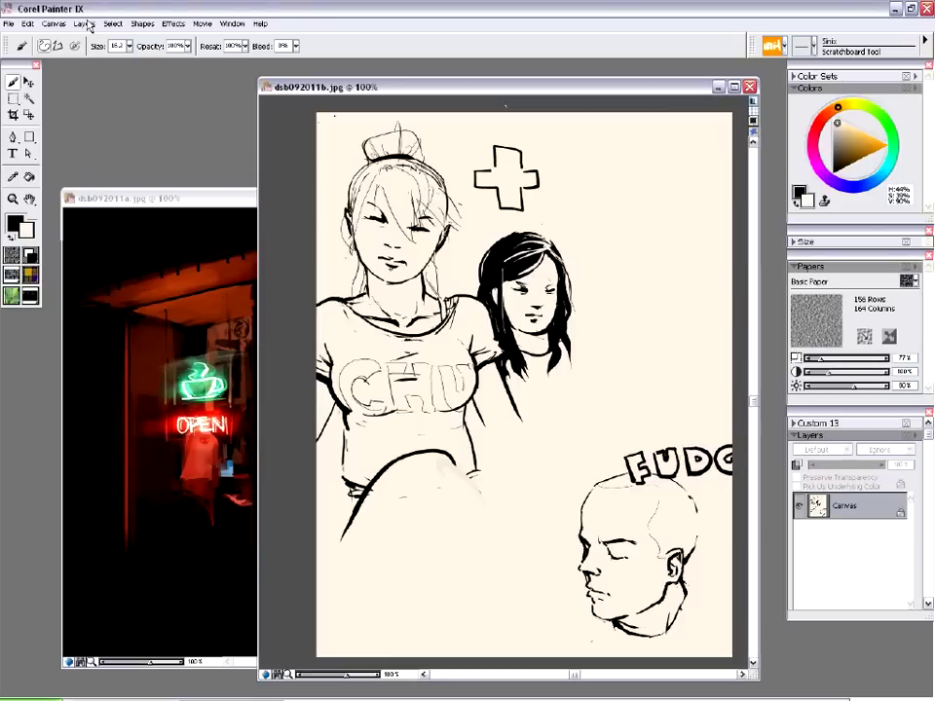
Step: Examine the hue, saturation and value settings of Adjust Colors, and cancel without changing the sketch
left_click(173, 24)
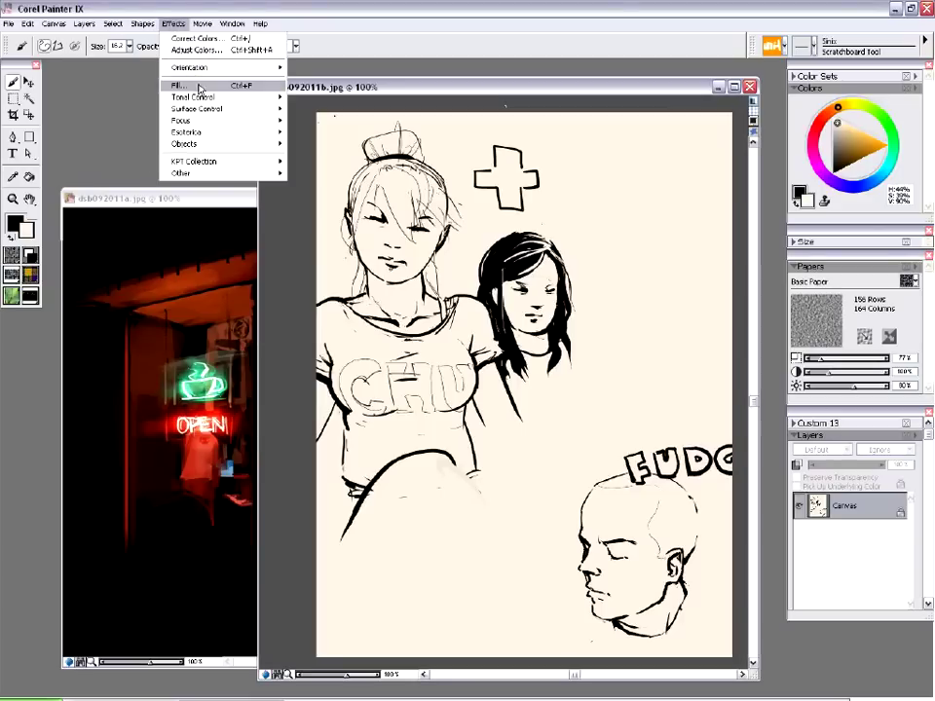
mouse_move(224, 96)
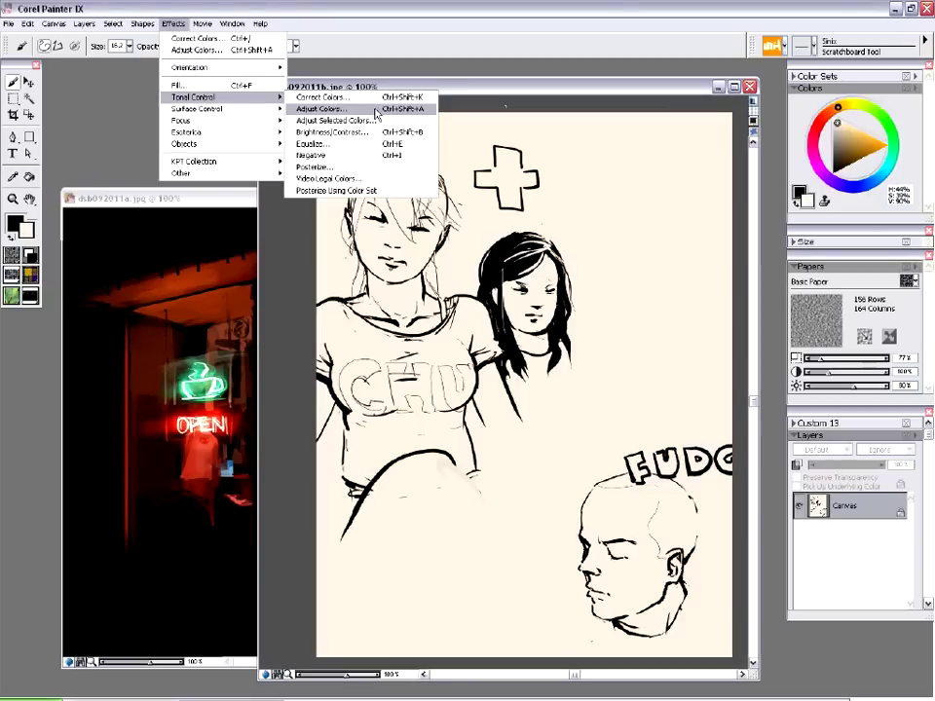
left_click(375, 111)
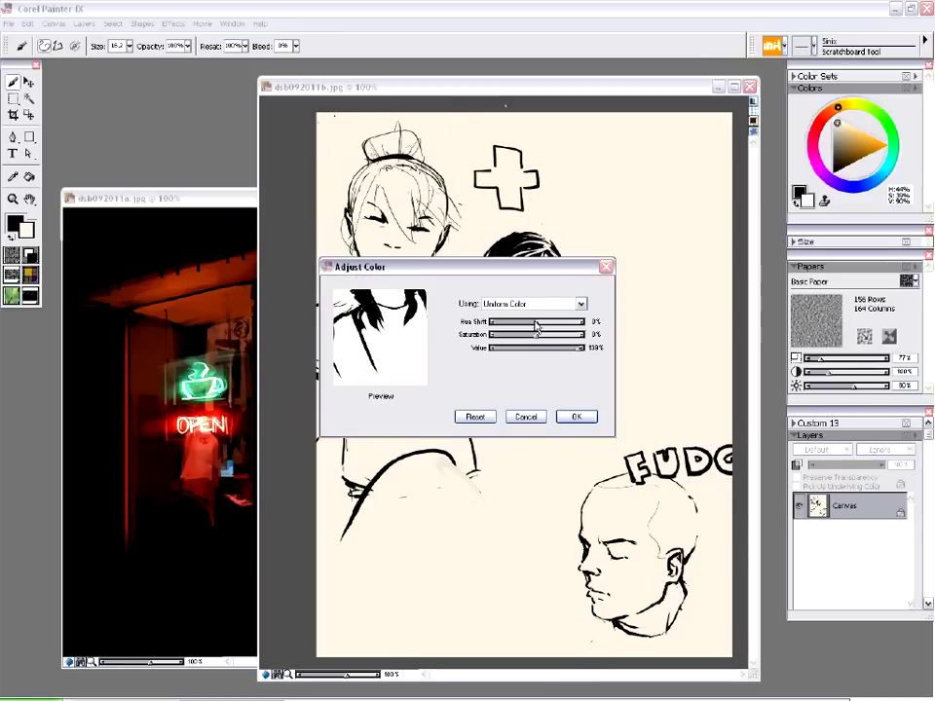
left_click(528, 418)
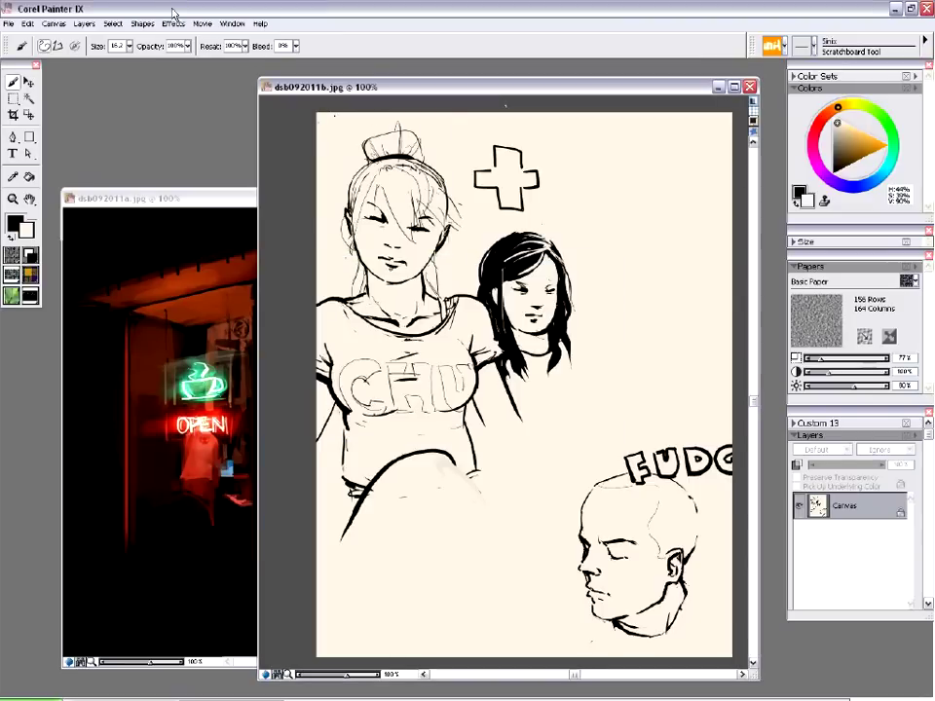
left_click(173, 24)
mouse_move(207, 101)
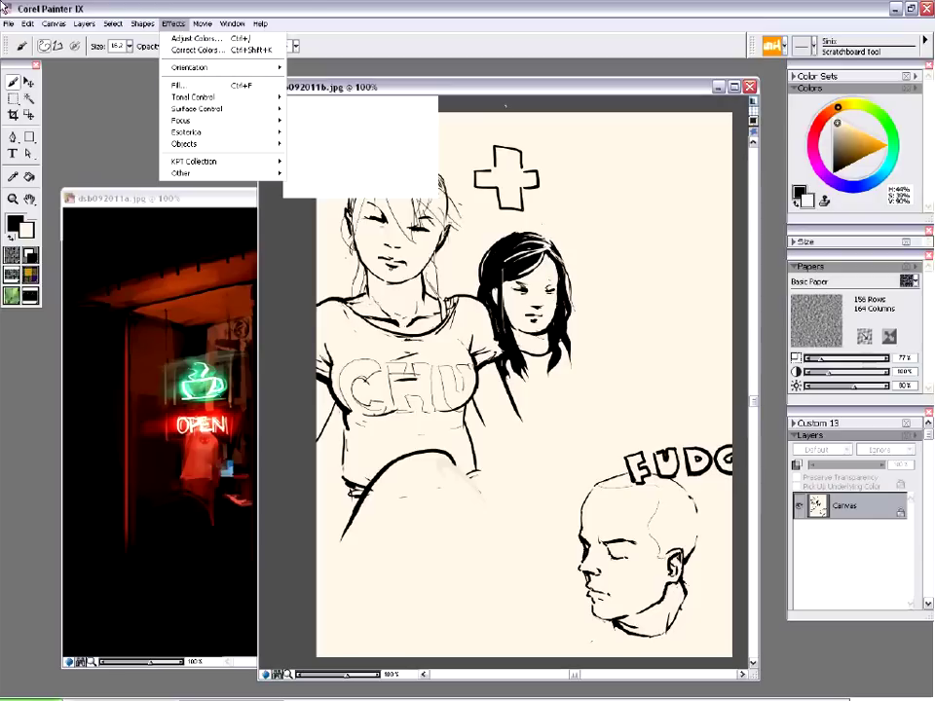
left_click(124, 10)
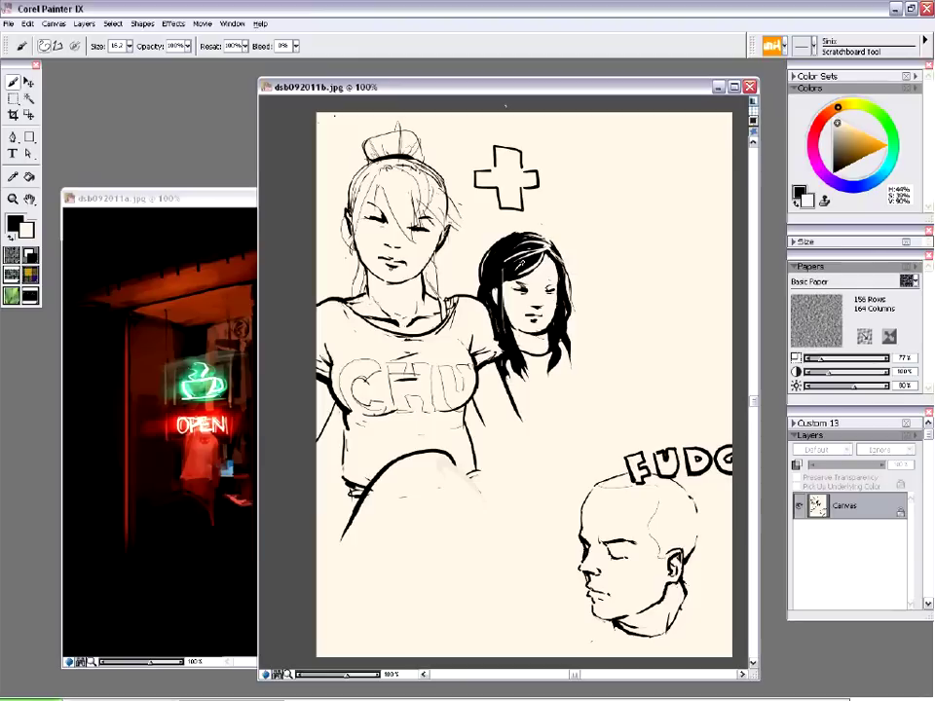
Step: Sample a color and try thick black strokes in the blank area beside the dark-haired portrait, undoing each attempt
left_click(603, 170, "alt")
mouse_move(603, 171)
left_mouse_down()
mouse_move(609, 321)
mouse_move(628, 292)
mouse_move(638, 185)
mouse_move(655, 224)
left_mouse_up()
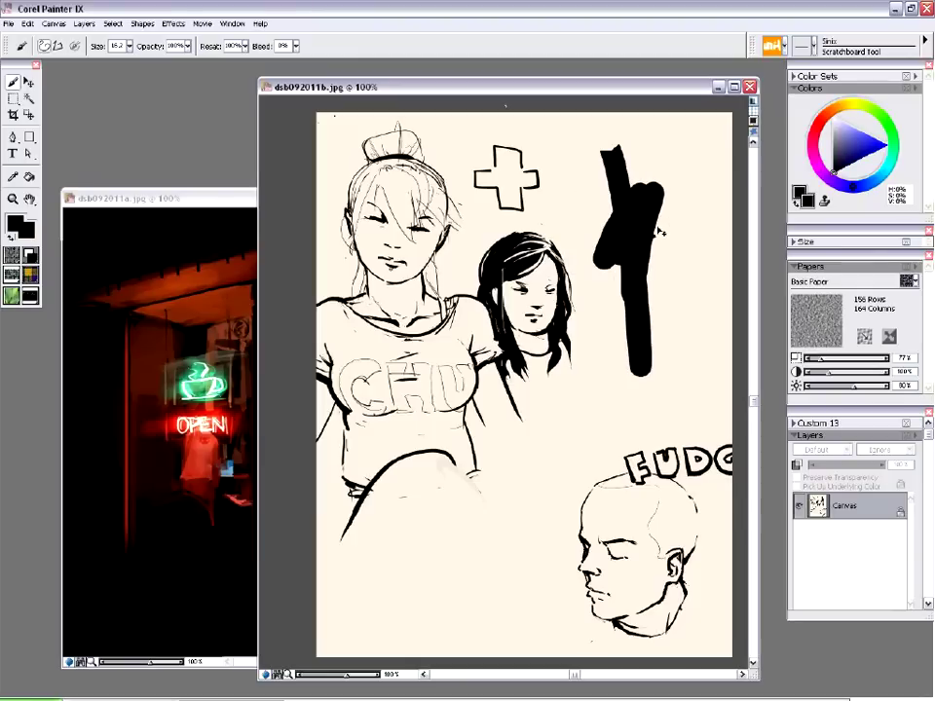
key("ctrl+z")
left_click_drag(636, 177, 637, 343)
key("ctrl+z")
left_click_drag(619, 204, 624, 334)
key("ctrl+z")
Step: Paint three broad slanted black test strokes in the blank area above the FUDG lettering, and undo all three
mouse_move(639, 226)
left_mouse_down()
mouse_move(635, 274)
mouse_move(609, 352)
left_mouse_up()
left_click_drag(605, 213, 609, 360)
left_click_drag(642, 157, 700, 310)
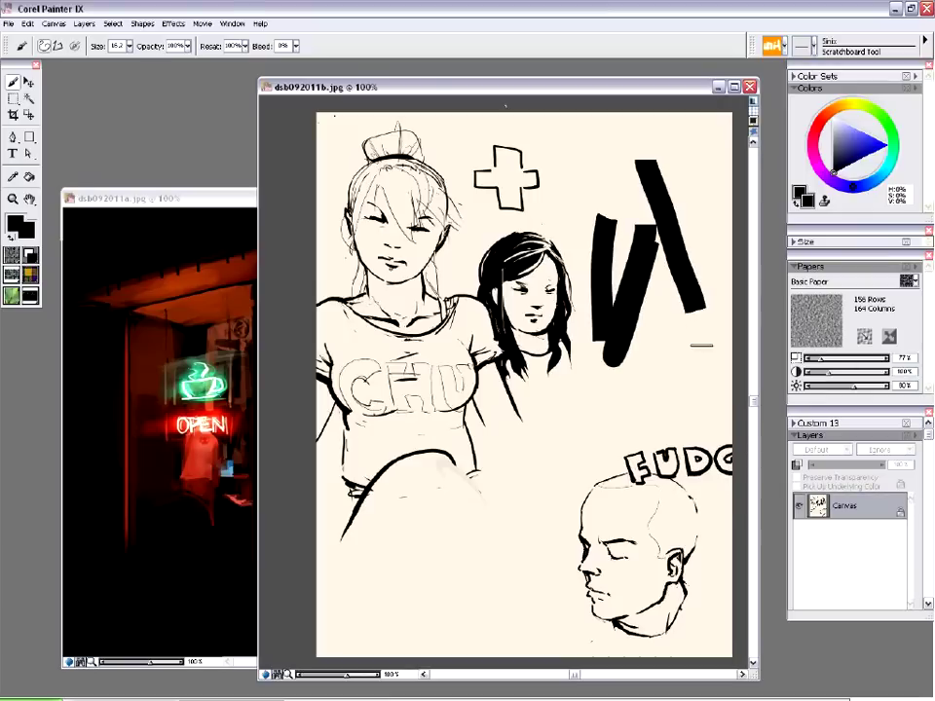
key("ctrl+z")
key("ctrl+z")
key("ctrl+z")
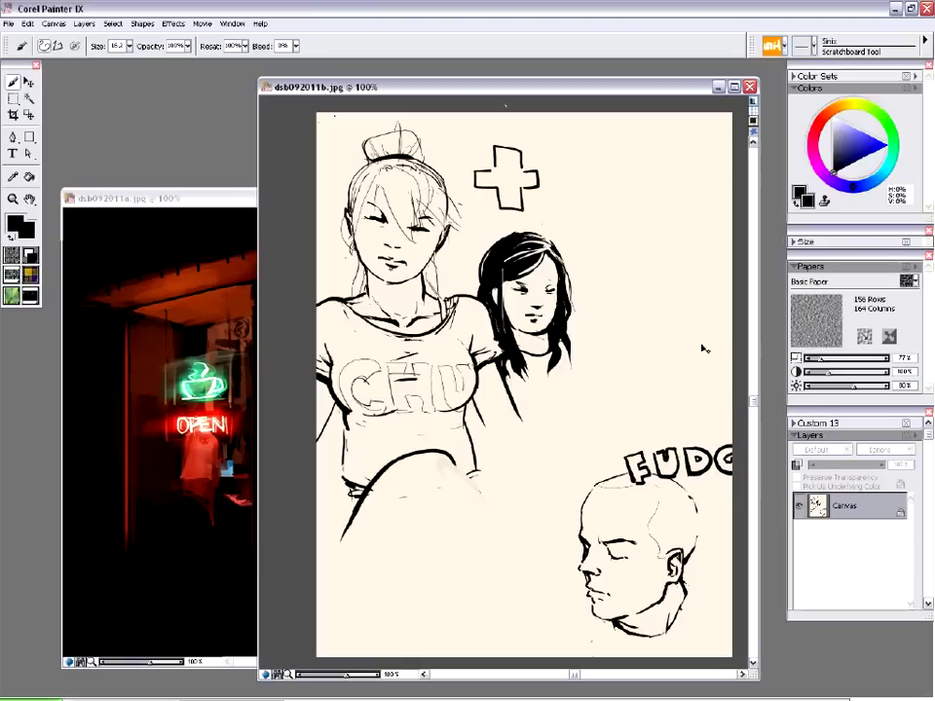
Step: Paint three more broad test strokes beside the dark-haired portrait, step through undoing and redoing them, and leave them undone
left_click_drag(605, 216, 614, 362)
left_click_drag(651, 229, 617, 355)
left_click_drag(628, 164, 697, 332)
key("ctrl+z")
key("ctrl+z")
key("ctrl+z")
key("ctrl+y")
key("ctrl+y")
key("ctrl+y")
key("ctrl+z")
key("ctrl+z")
key("ctrl+z")
Step: Try short and long Scratchboard Tool strokes under and beside the cross drawing, and undo all of them
mouse_move(605, 192)
left_mouse_down()
mouse_move(617, 308)
mouse_move(605, 230)
left_mouse_up()
mouse_move(589, 157)
left_mouse_down()
mouse_move(603, 209)
mouse_move(604, 324)
left_mouse_up()
mouse_move(687, 245)
left_mouse_down()
mouse_move(714, 233)
mouse_move(656, 351)
left_mouse_up()
key("ctrl+z")
left_click_drag(598, 209, 606, 268)
mouse_move(560, 218)
left_mouse_down()
mouse_move(645, 220)
mouse_move(654, 249)
mouse_move(595, 253)
left_mouse_up()
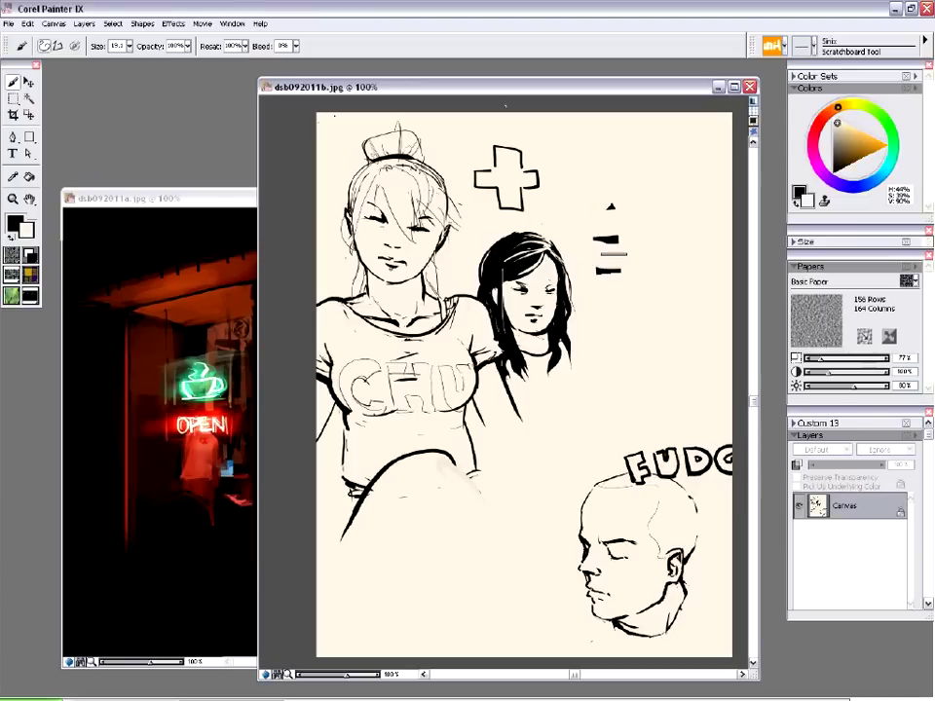
key("ctrl+z")
key("ctrl+z")
key("ctrl+z")
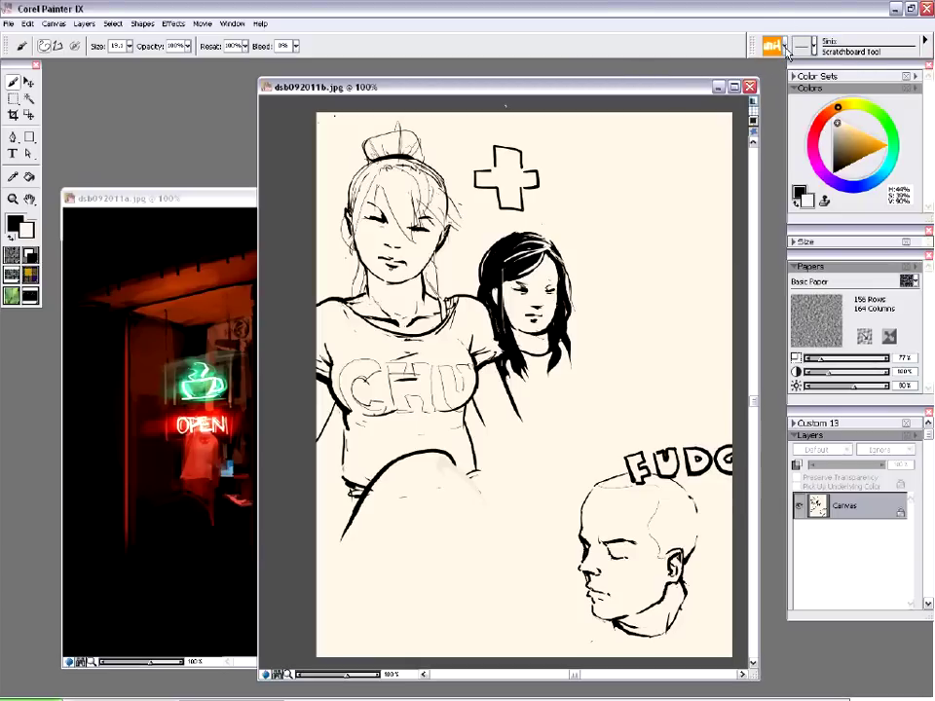
Step: Look through the full list of brush categories and switch to the Oils category
left_click(784, 46)
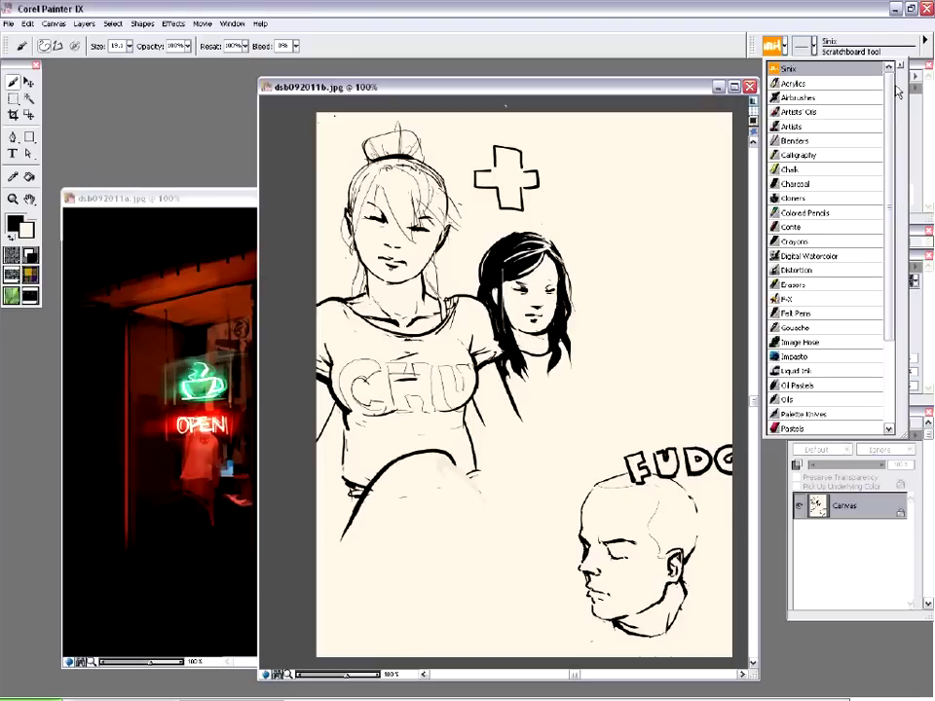
scroll(898, 91, "down", 3)
scroll(896, 78, "up", 3)
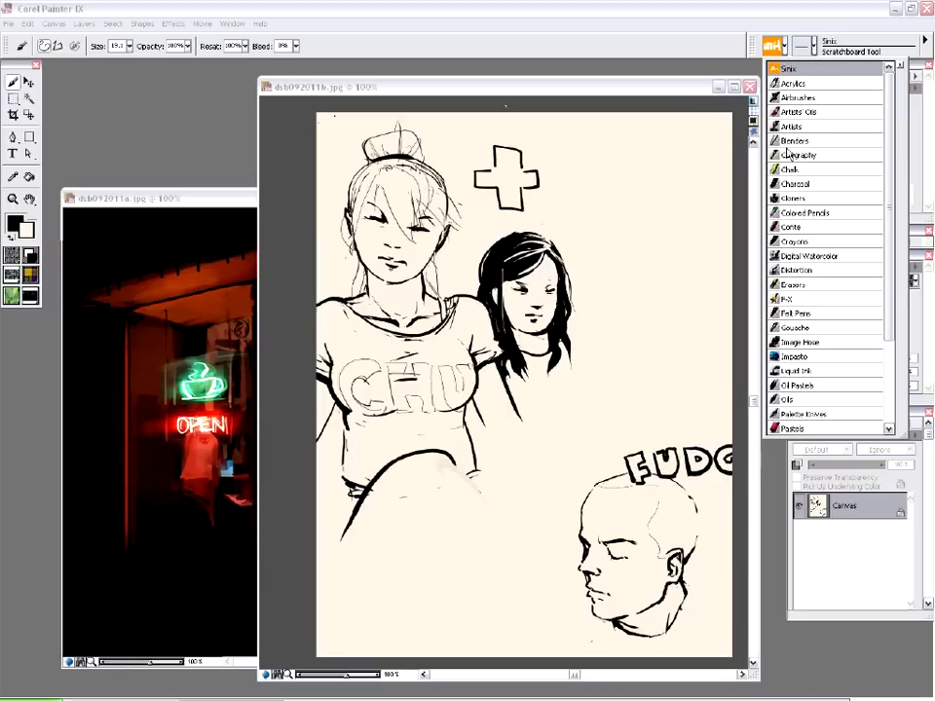
left_click_drag(890, 209, 898, 331)
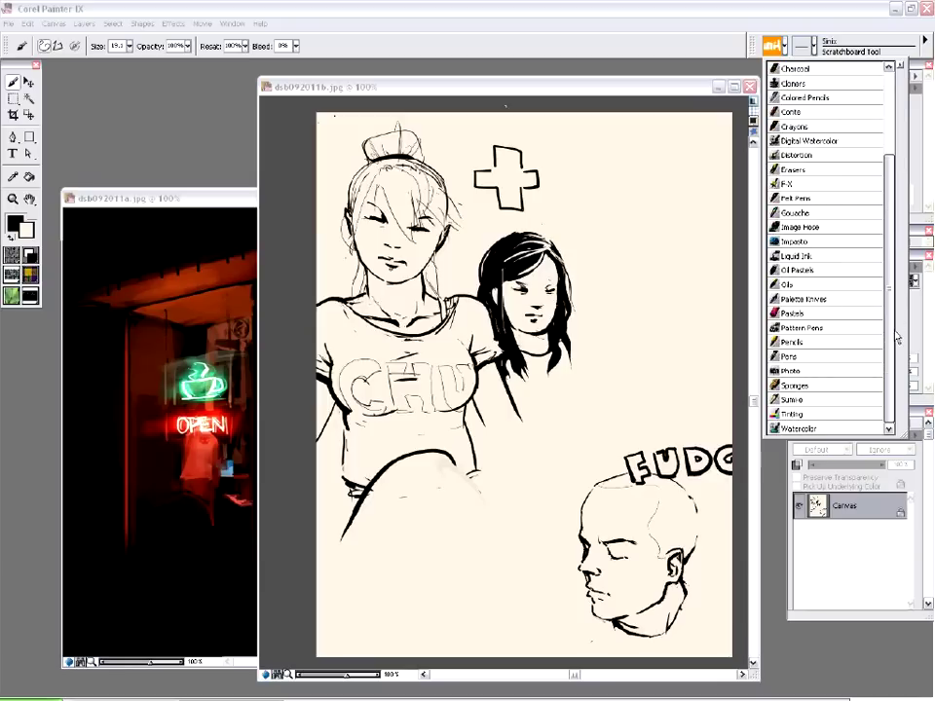
mouse_move(897, 332)
left_mouse_down()
mouse_move(897, 360)
mouse_move(857, 331)
mouse_move(902, 330)
left_mouse_up()
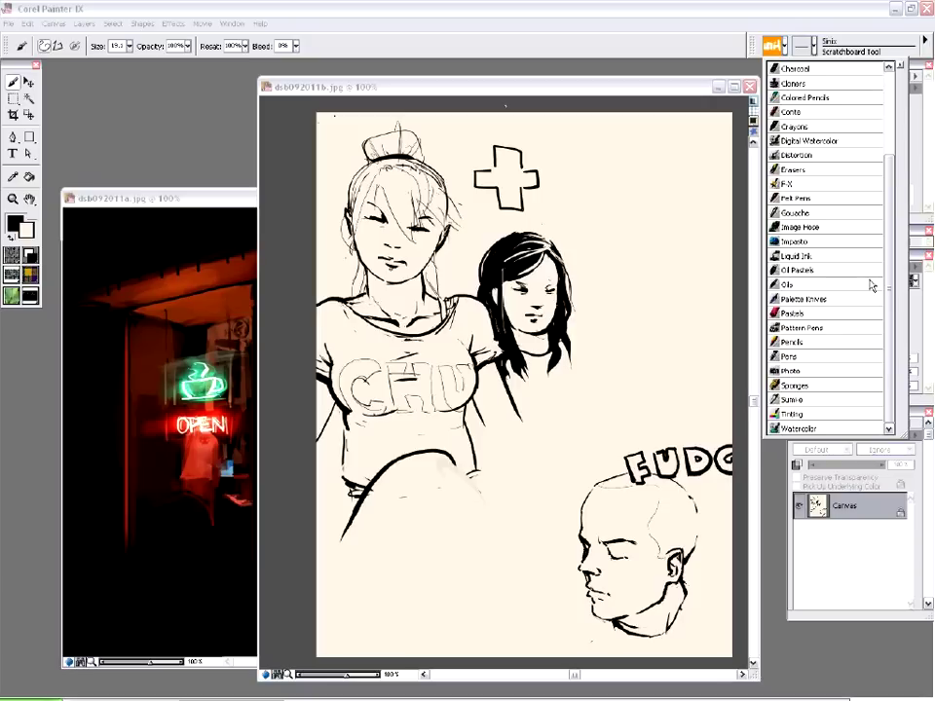
mouse_move(888, 286)
left_mouse_down()
mouse_move(901, 146)
mouse_move(894, 292)
mouse_move(903, 110)
mouse_move(901, 180)
mouse_move(902, 112)
mouse_move(912, 196)
left_mouse_up()
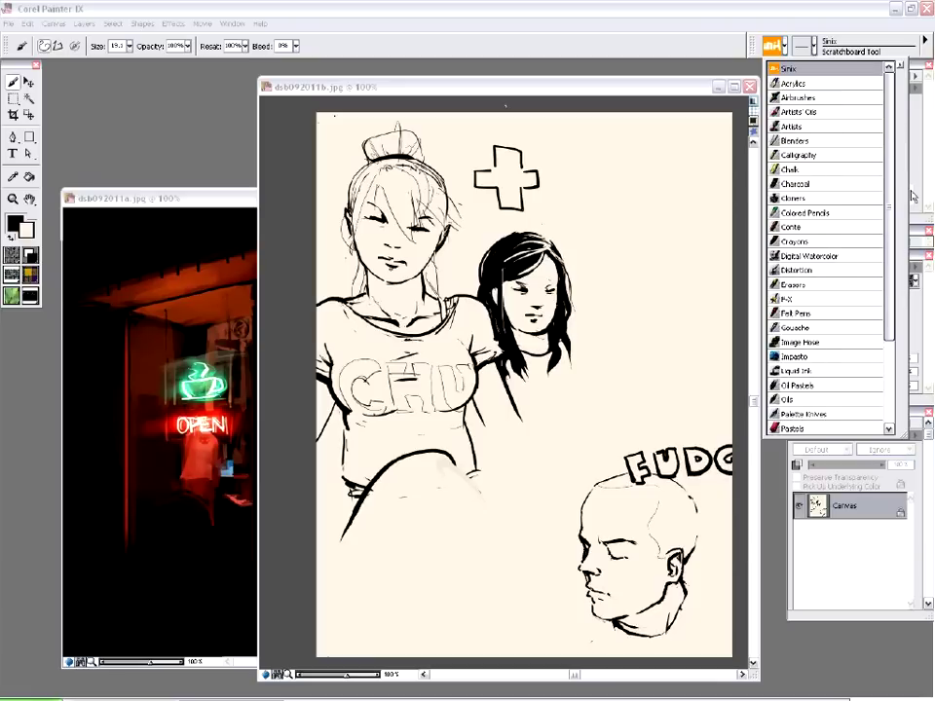
left_click(797, 401)
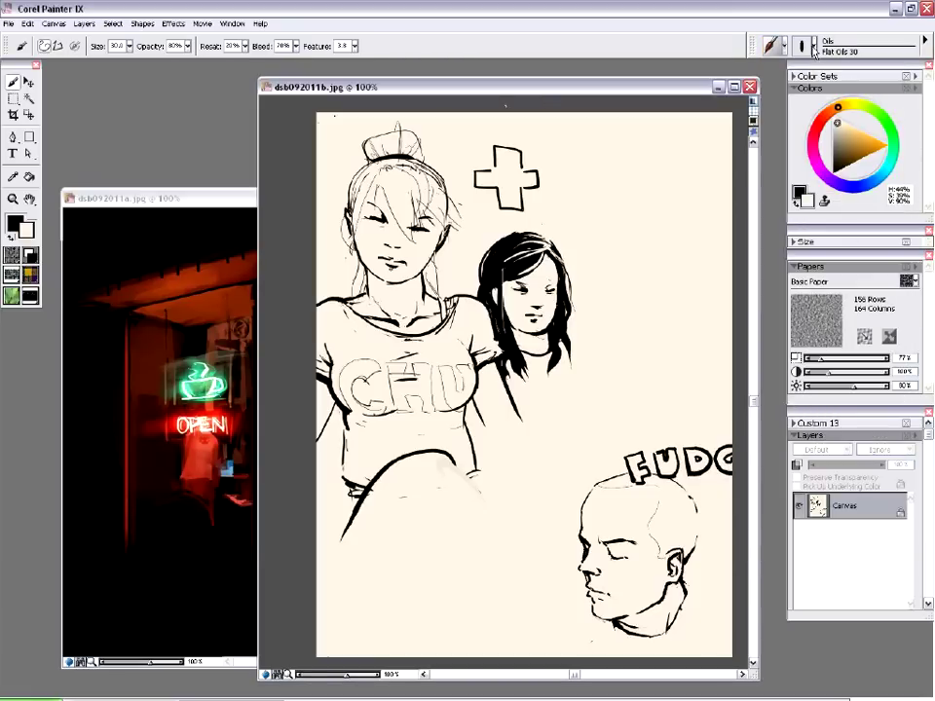
Step: Examine the list of Oils brush variants from start to end, and review the brush categories again without choosing one
left_click(814, 49)
mouse_move(915, 195)
left_mouse_down()
mouse_move(915, 107)
mouse_move(930, 336)
mouse_move(920, 93)
mouse_move(920, 317)
mouse_move(925, 73)
left_mouse_up()
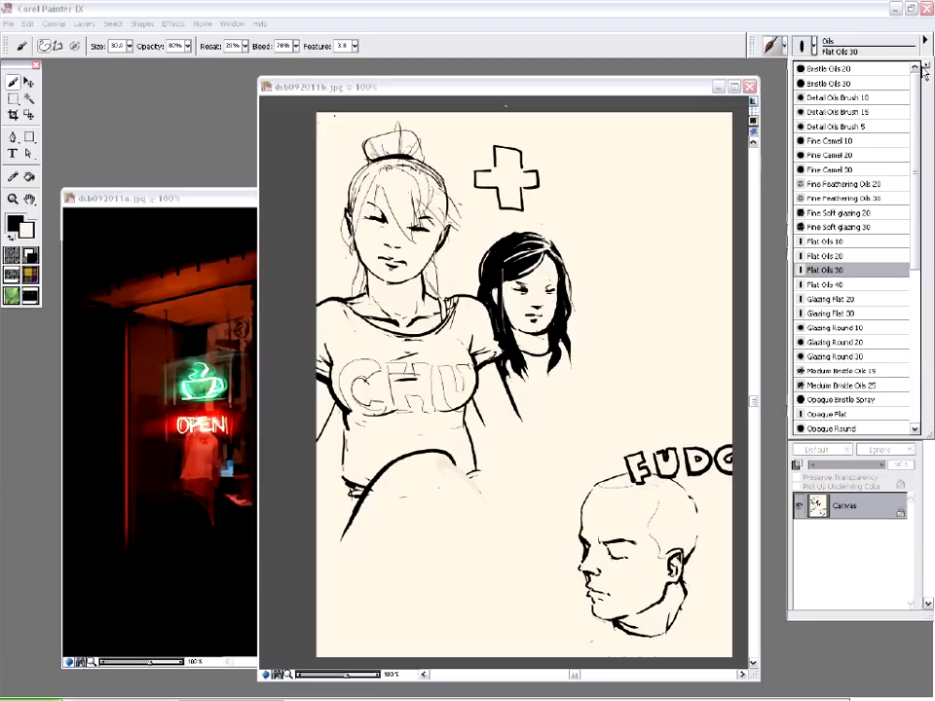
mouse_move(924, 73)
left_mouse_down()
mouse_move(920, 312)
mouse_move(922, 83)
left_mouse_up()
left_click_drag(914, 160, 907, 337)
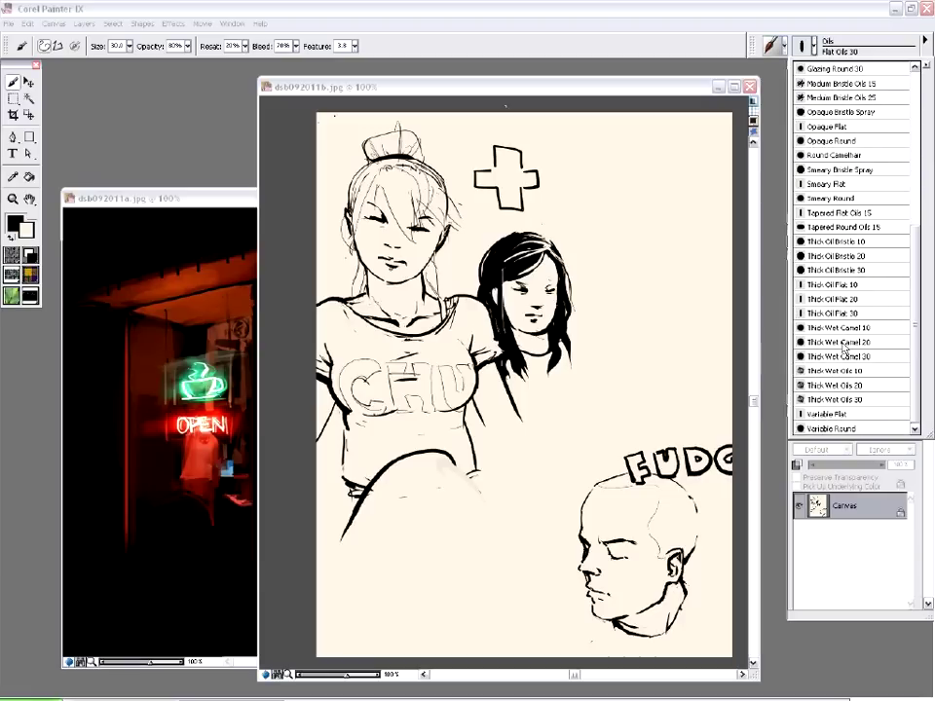
left_click_drag(913, 269, 914, 117)
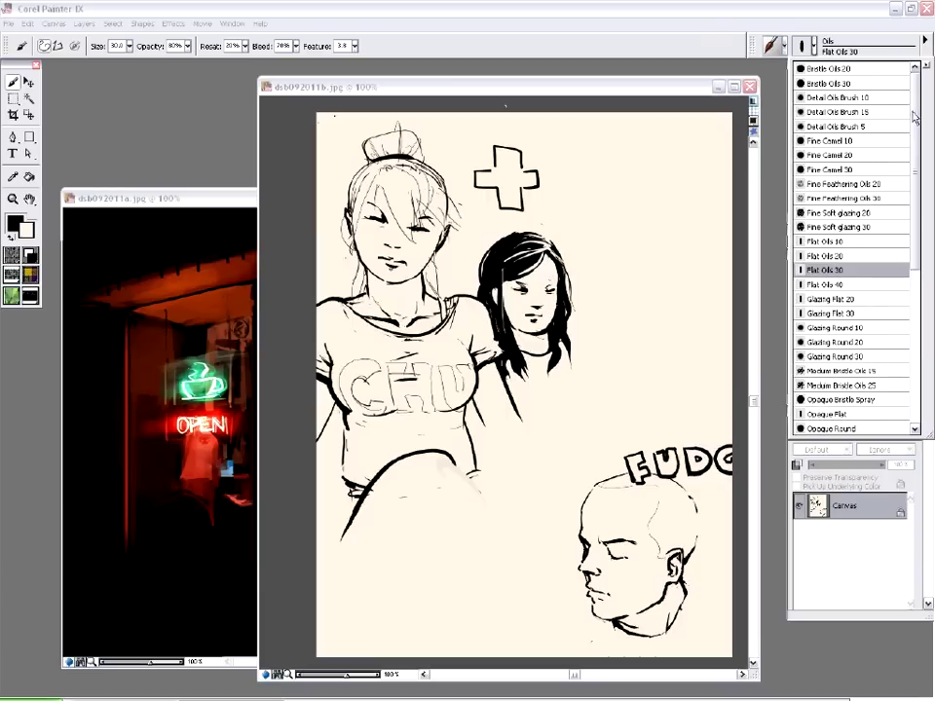
left_click(774, 45)
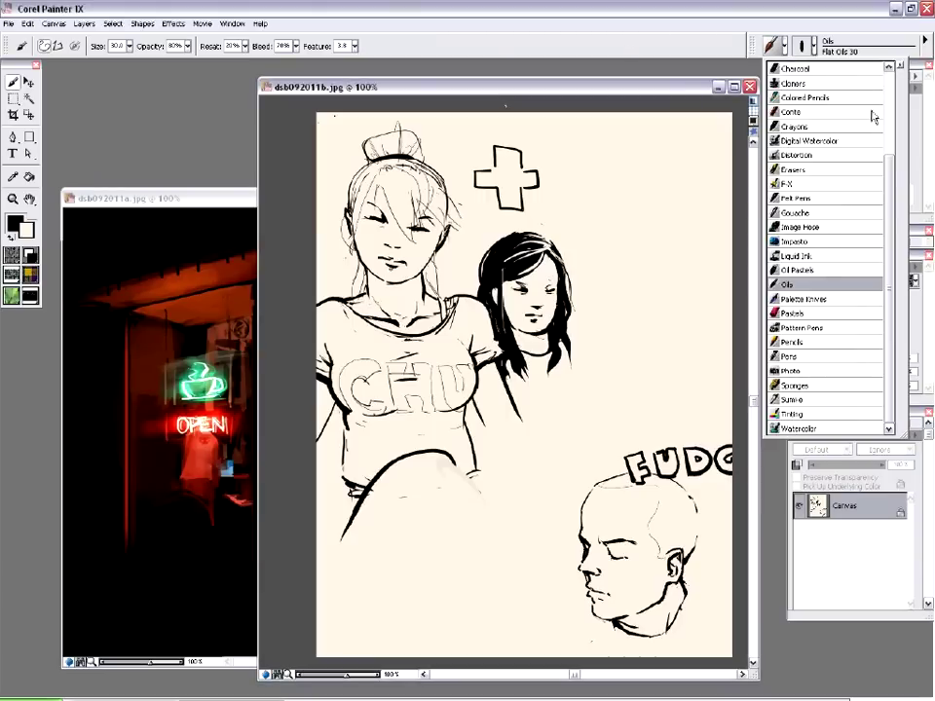
scroll(874, 116, "up", 3)
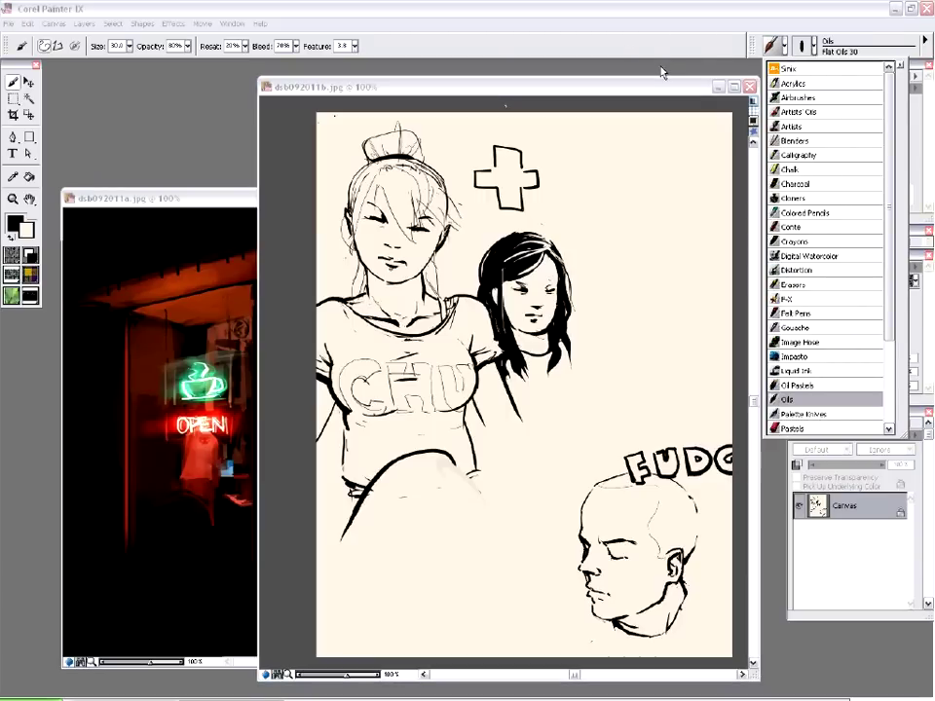
left_click(662, 71)
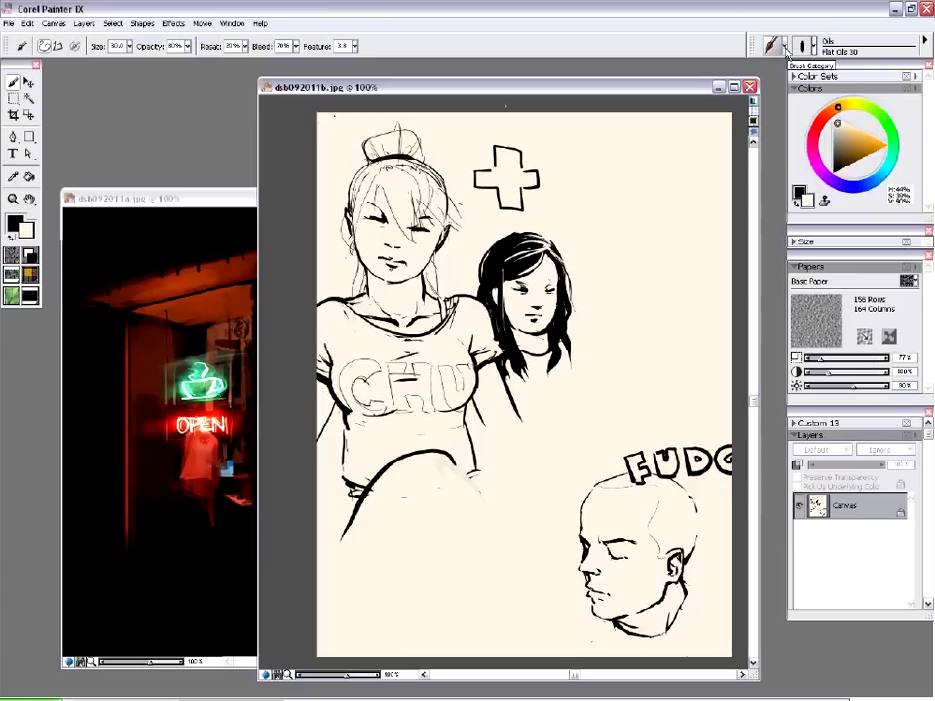
Step: Switch to the Pens brush category and choose the Grad Pen variant
left_click(785, 49)
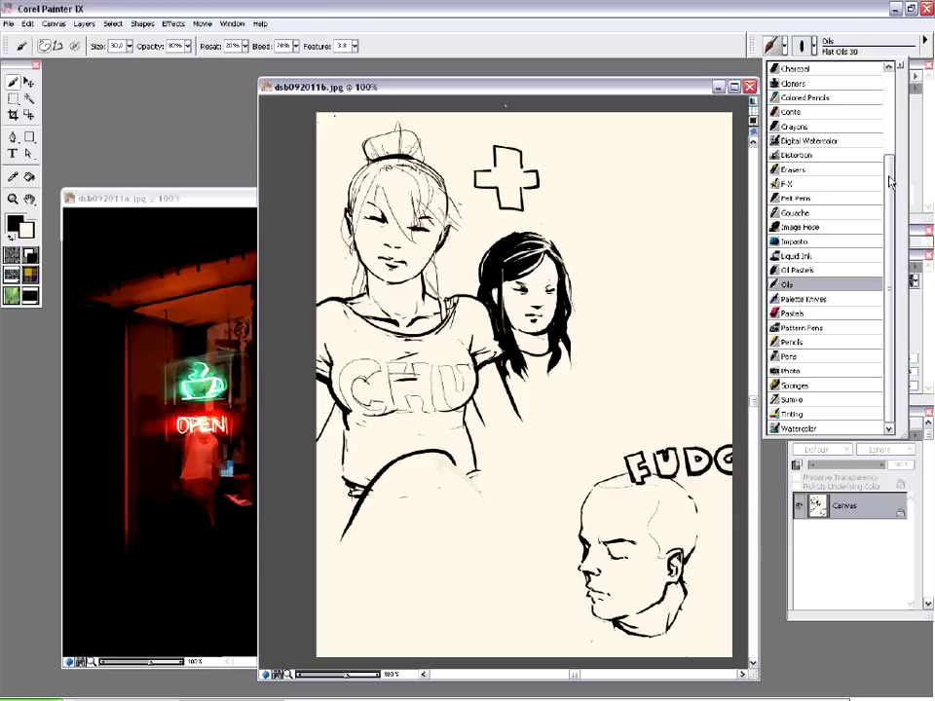
left_click_drag(889, 181, 890, 97)
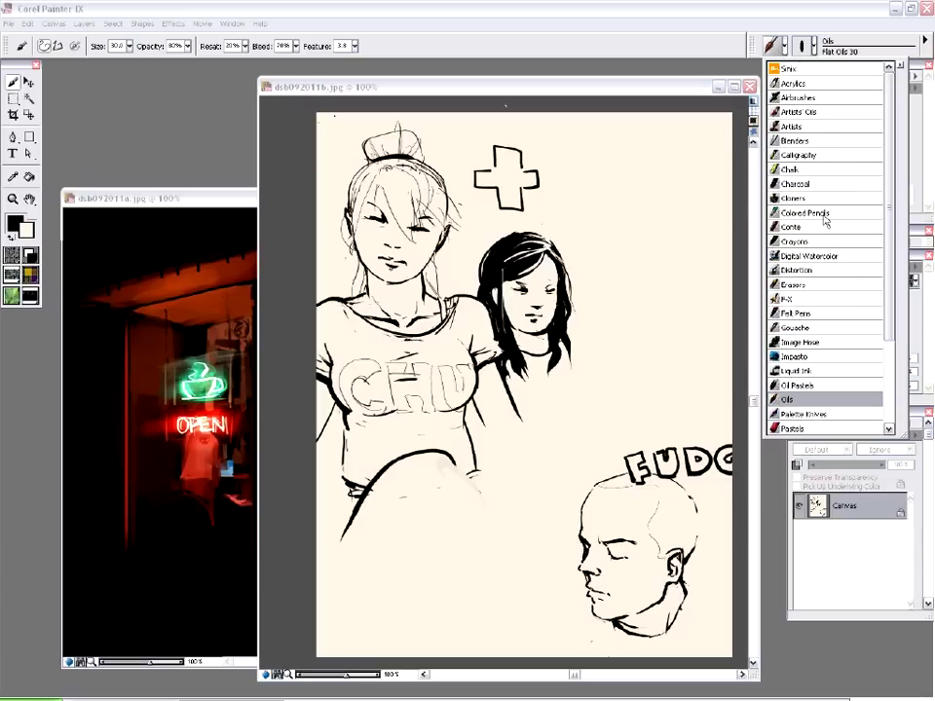
left_click_drag(888, 295, 891, 405)
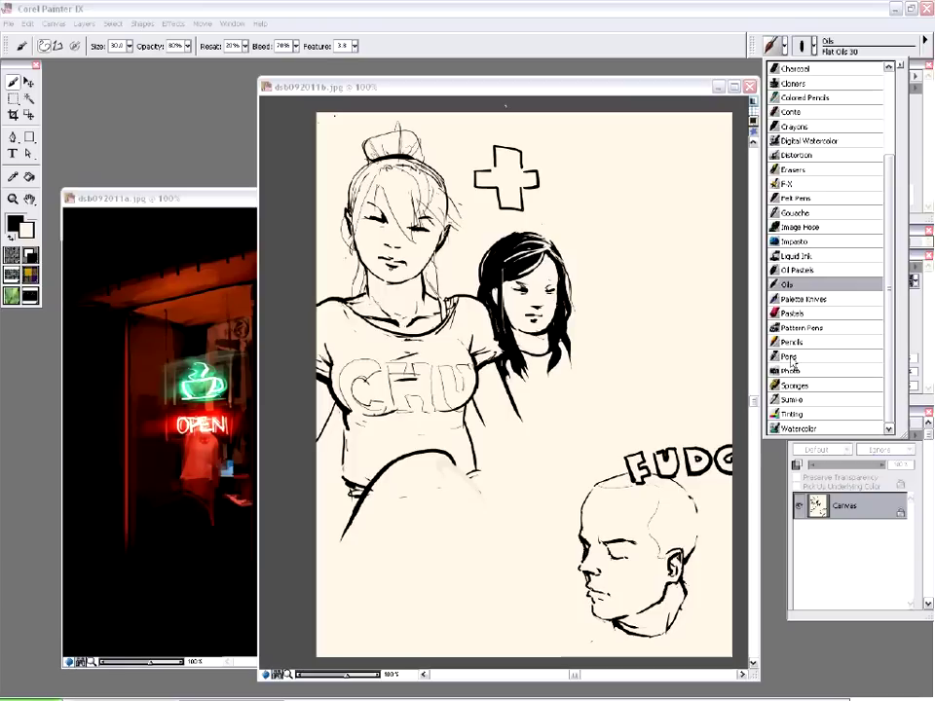
left_click(792, 359)
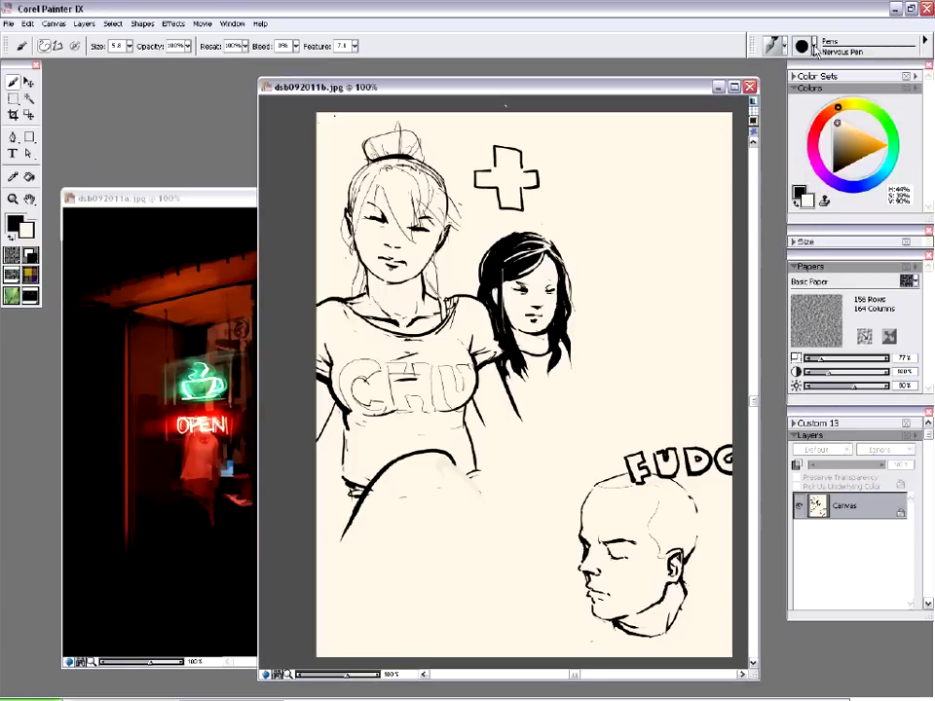
left_click(820, 48)
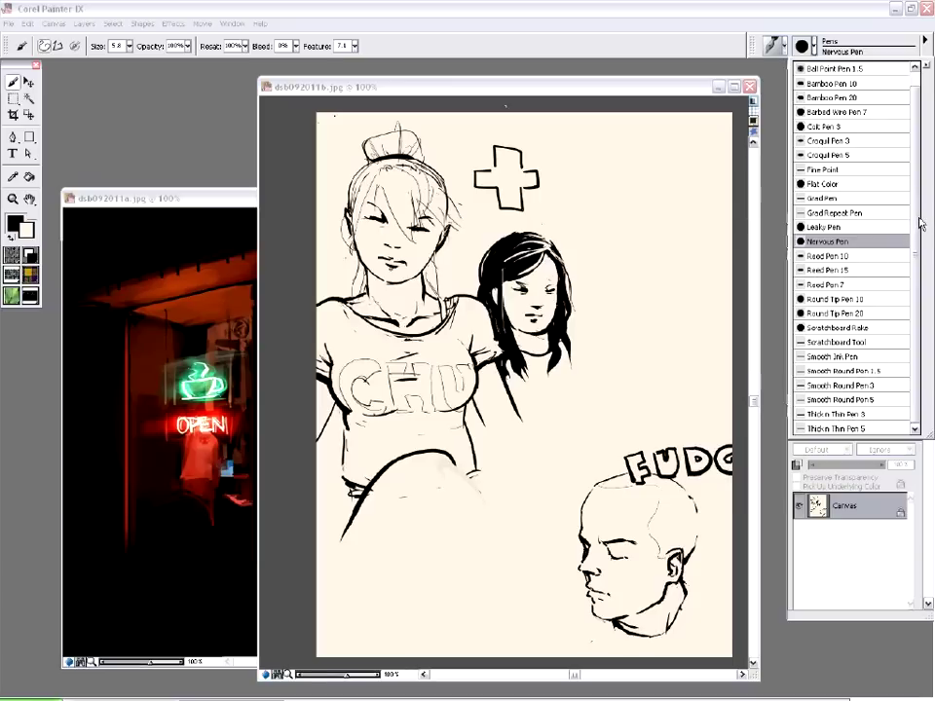
scroll(876, 156, "up", 1)
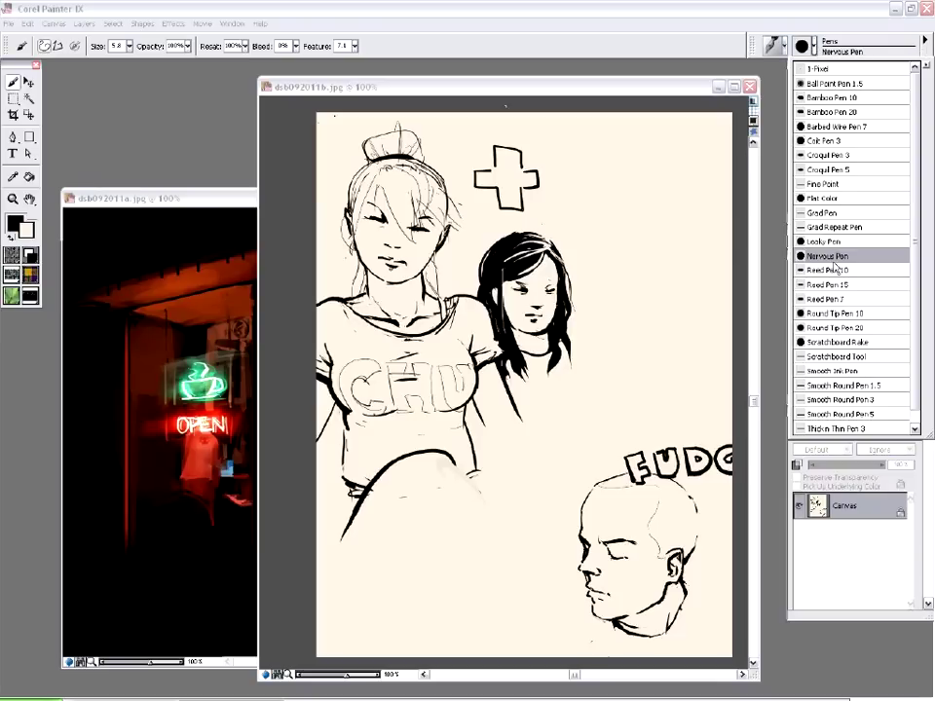
left_click(824, 220)
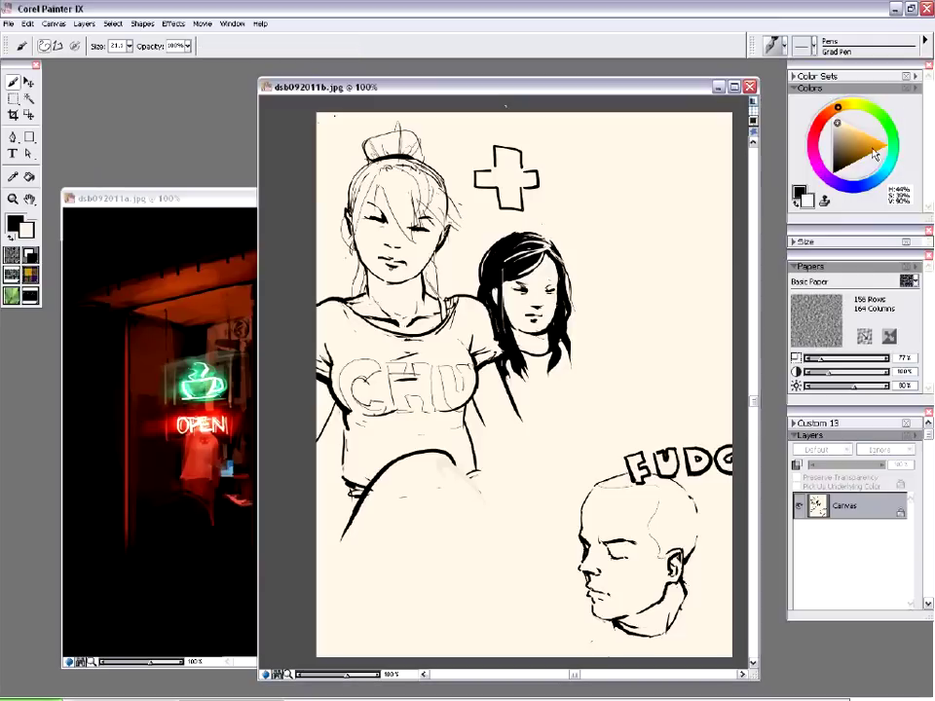
Step: Open the Brush Creator to examine the Grad Pen's Stroke Designer settings, and close it
left_click(925, 42)
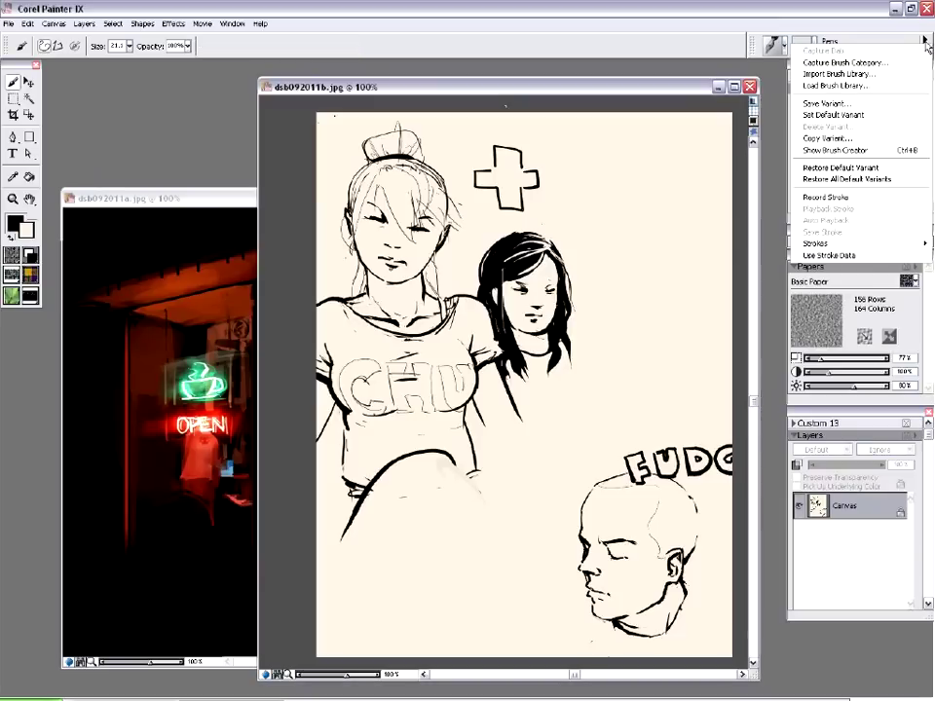
left_click(836, 151)
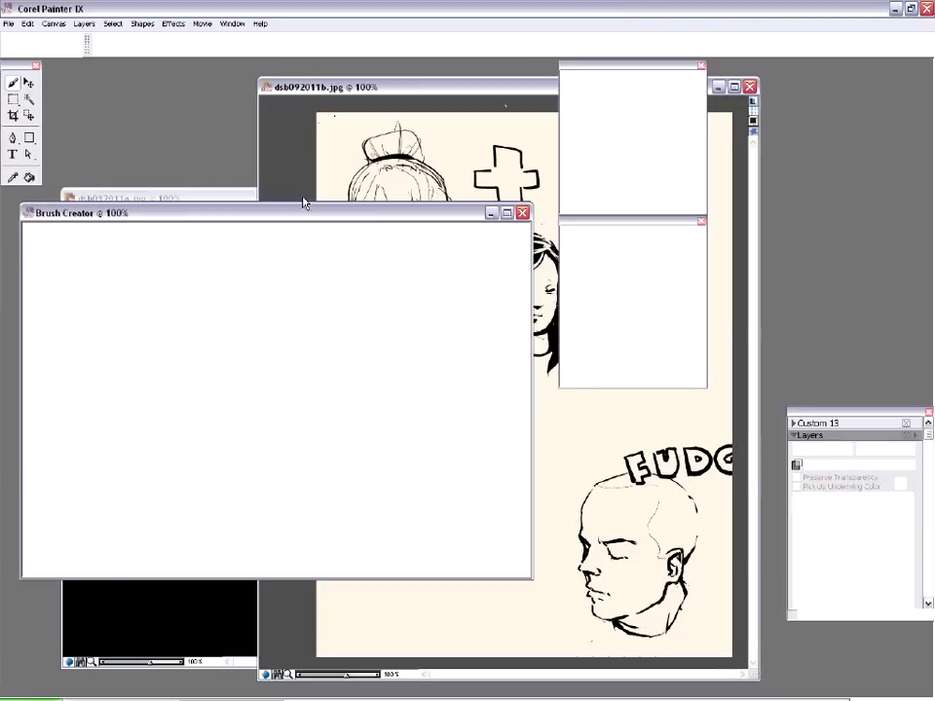
left_click(407, 236)
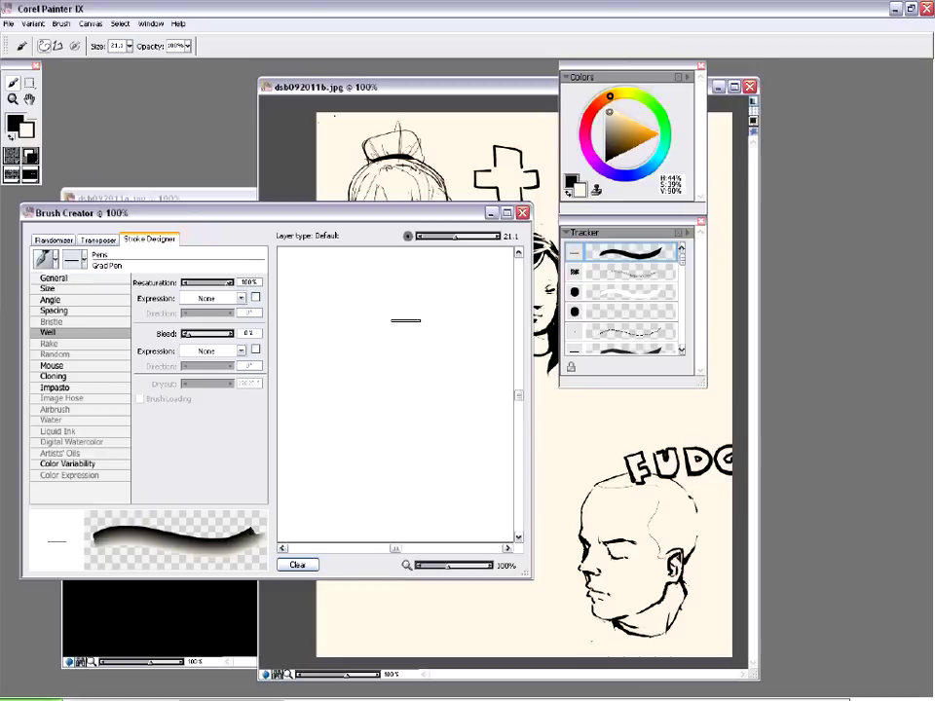
left_click(523, 213)
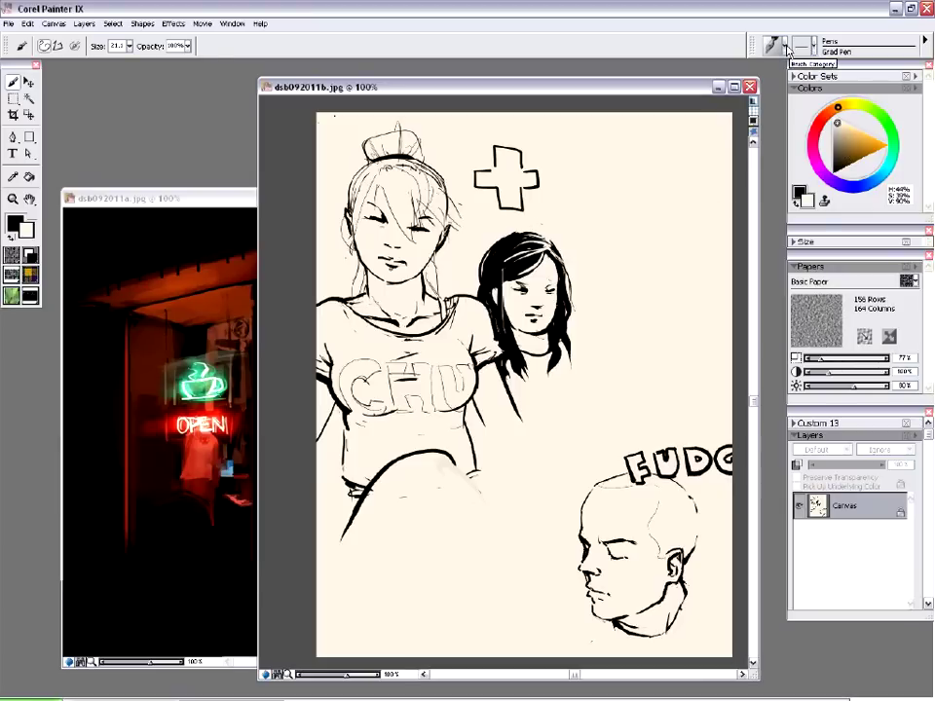
Step: Switch to the Photo category's Add Grain brush and bring the dsb092011a.jpg image to the front
left_click(785, 46)
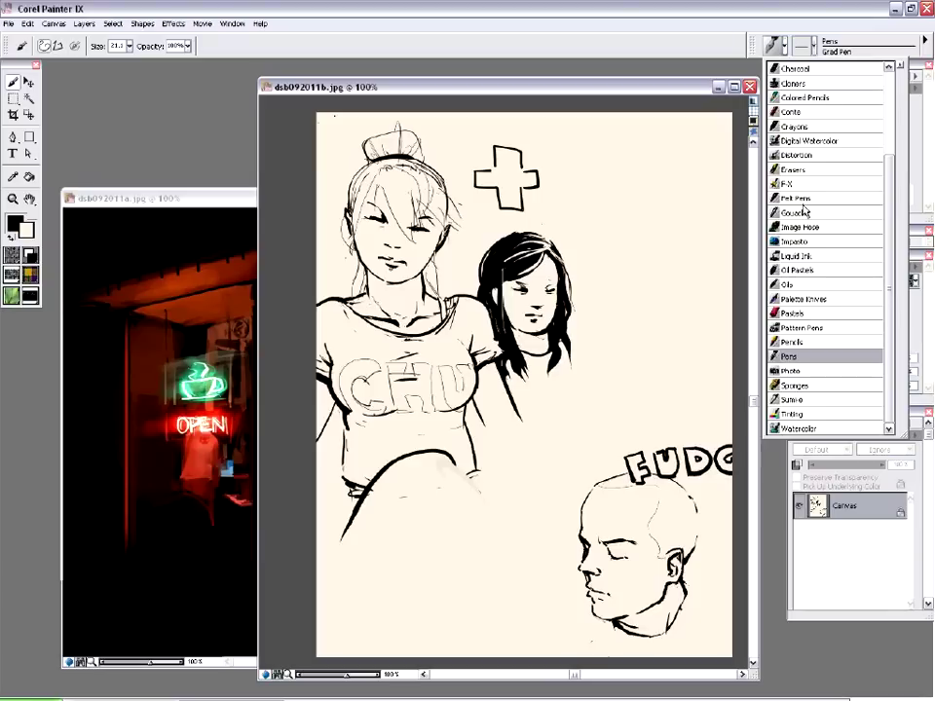
left_click(794, 373)
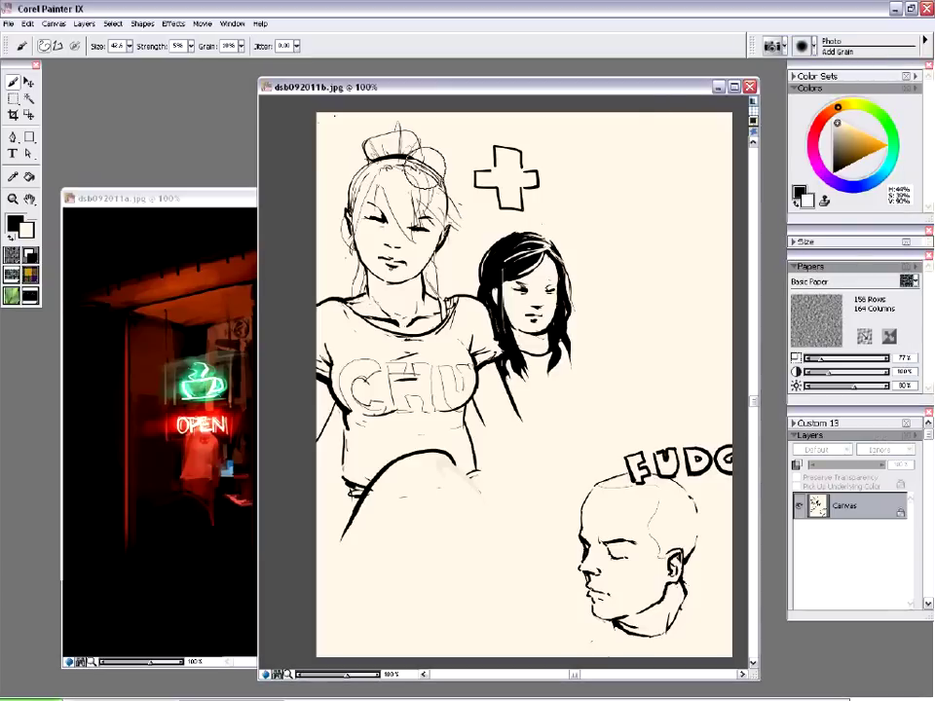
double_click(182, 191)
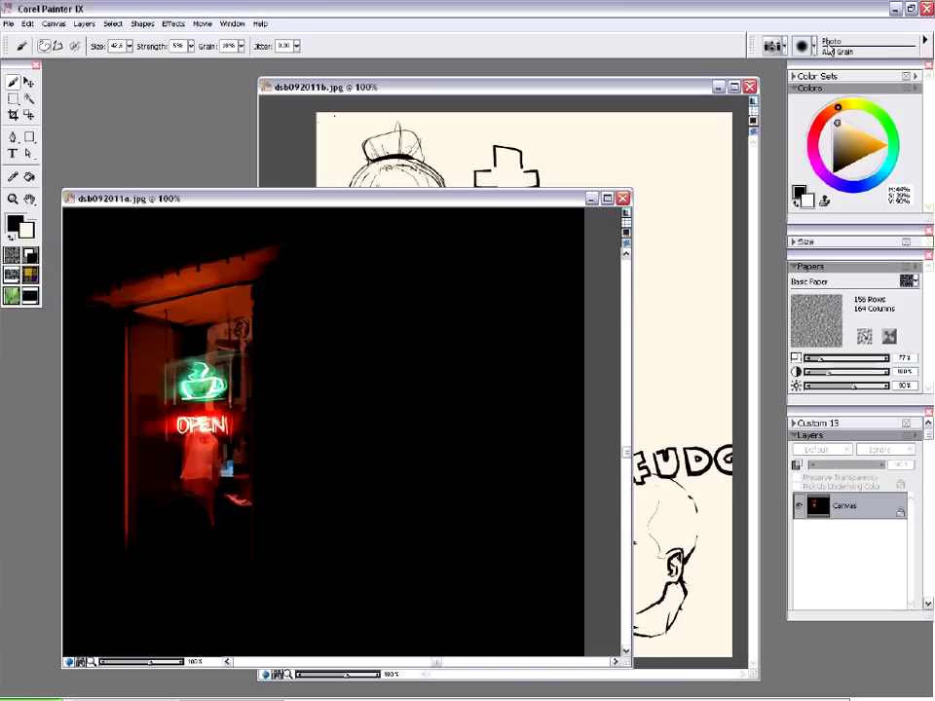
Step: Copy the Add Grain variant into the Sinix brush category
left_click(926, 42)
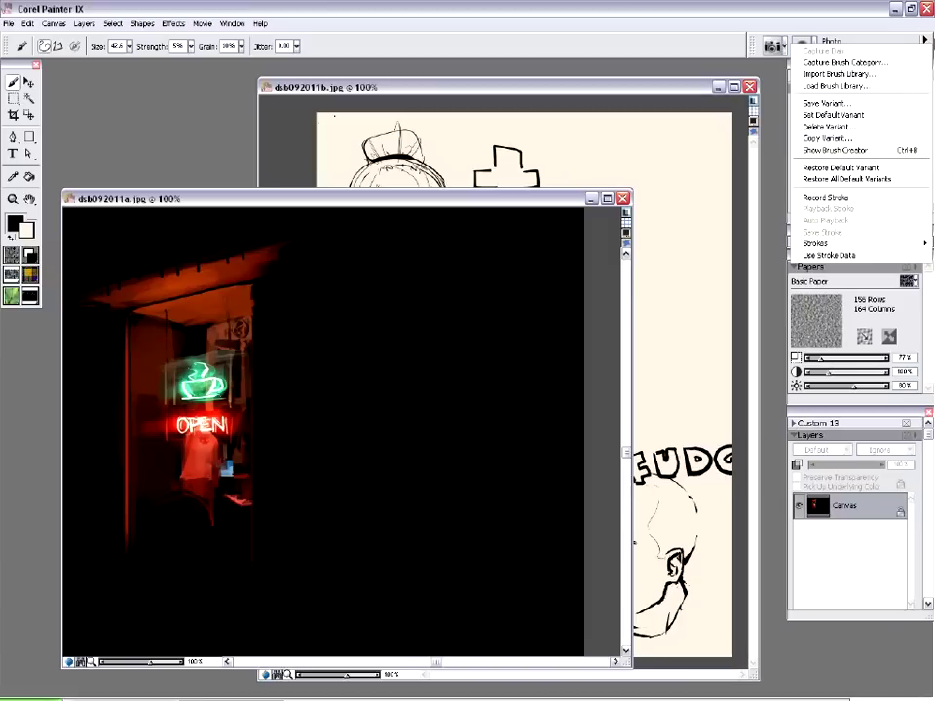
left_click(853, 139)
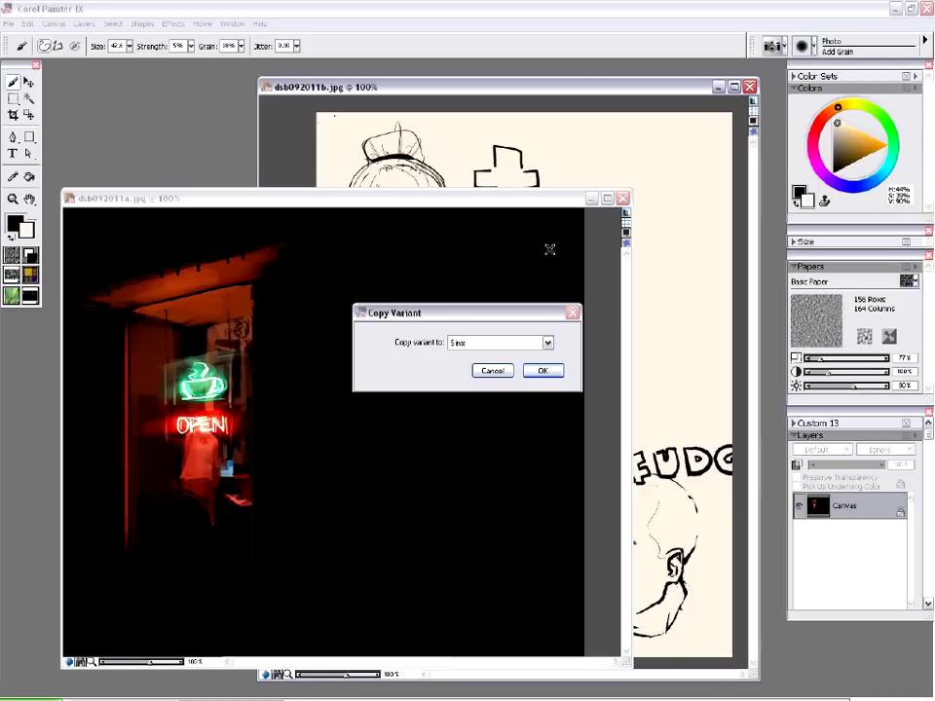
left_click(547, 343)
left_click(547, 345)
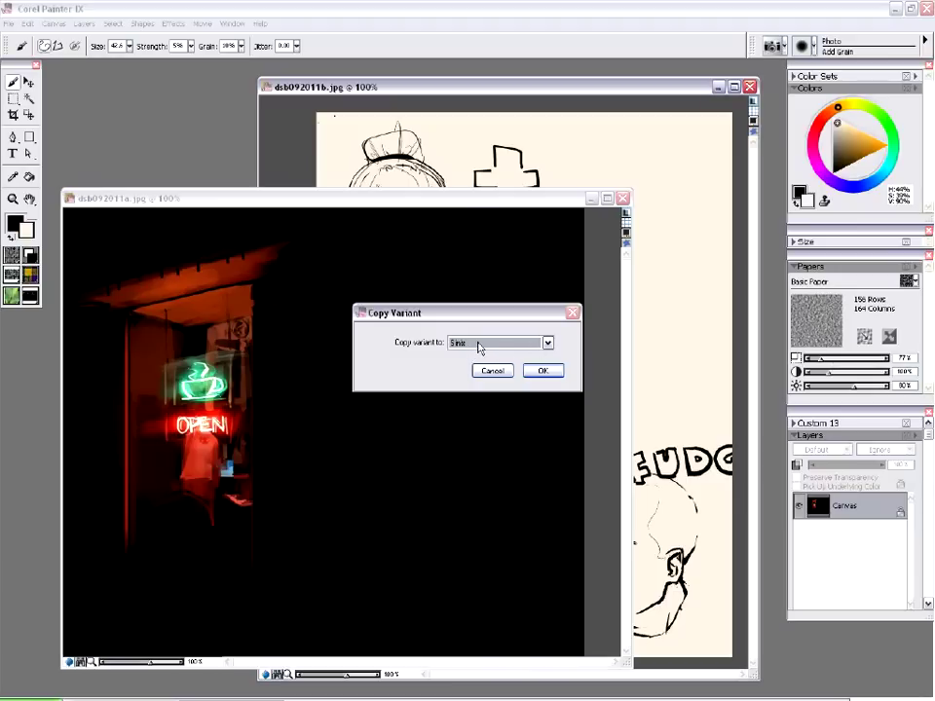
left_click(543, 372)
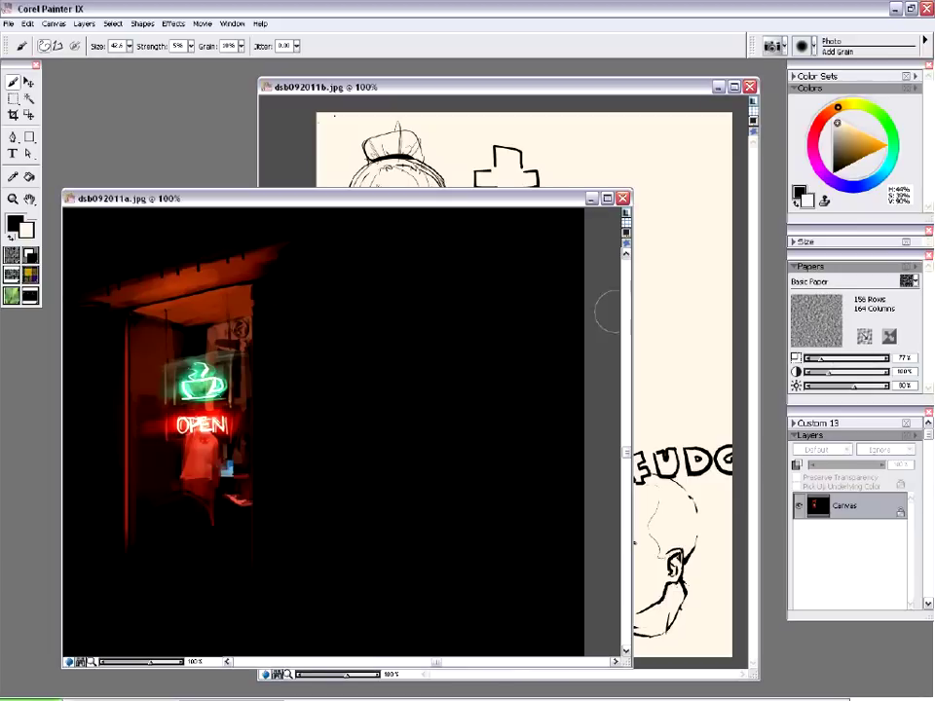
Step: Switch to the Sinix brush category and look through its list of brush variants
left_click(784, 50)
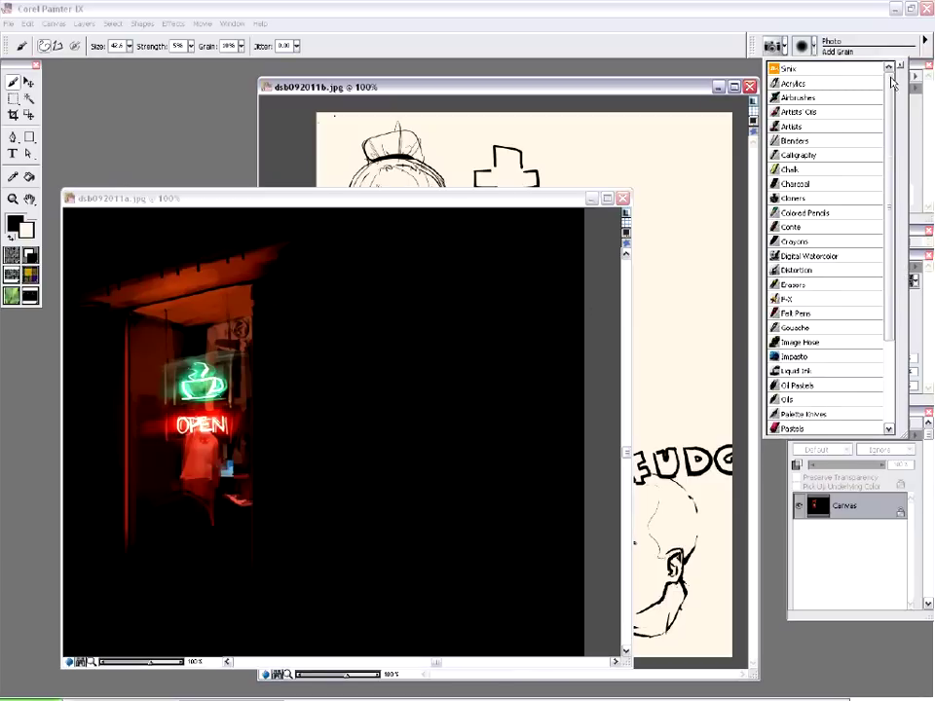
left_click(795, 69)
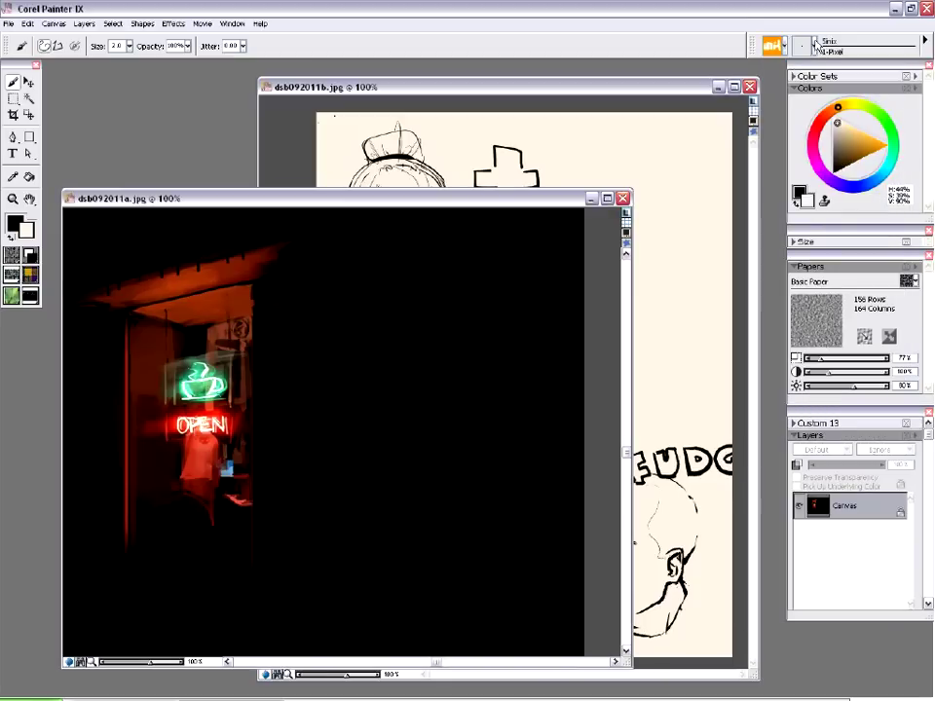
left_click(827, 47)
scroll(915, 97, "down", 2)
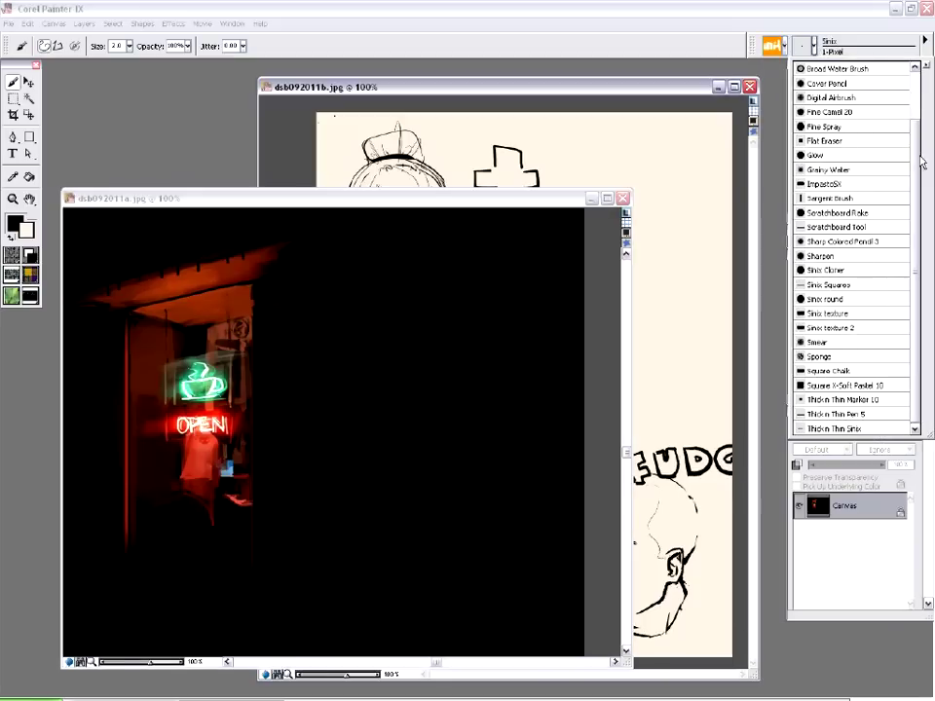
scroll(918, 88, "up", 2)
scroll(915, 97, "down", 2)
scroll(913, 370, "up", 2)
scroll(907, 316, "down", 2)
scroll(908, 317, "up", 2)
scroll(862, 146, "down", 2)
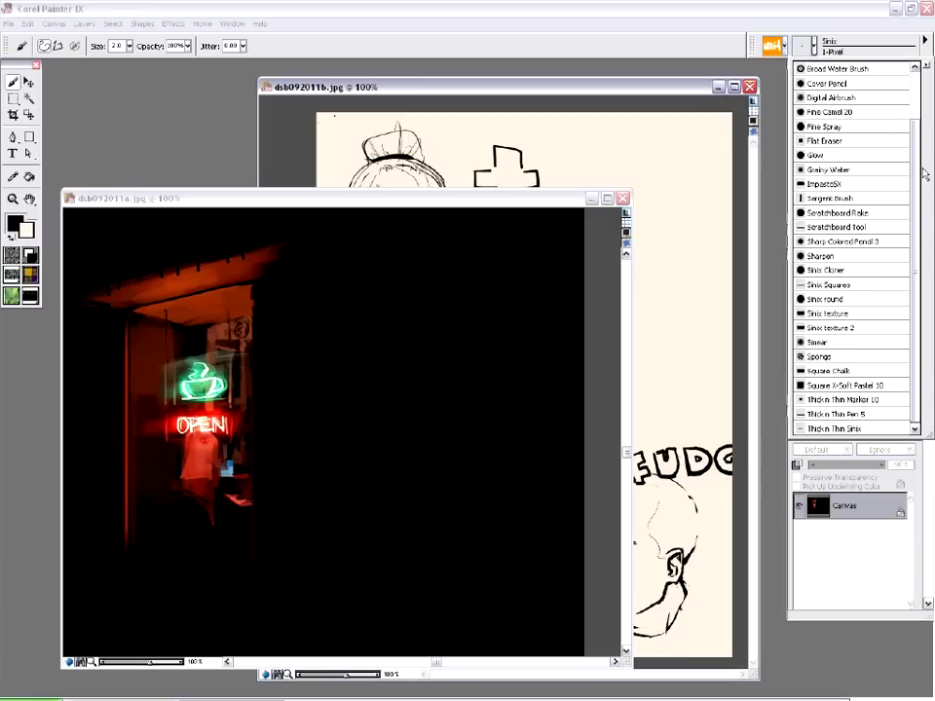
scroll(823, 283, "up", 2)
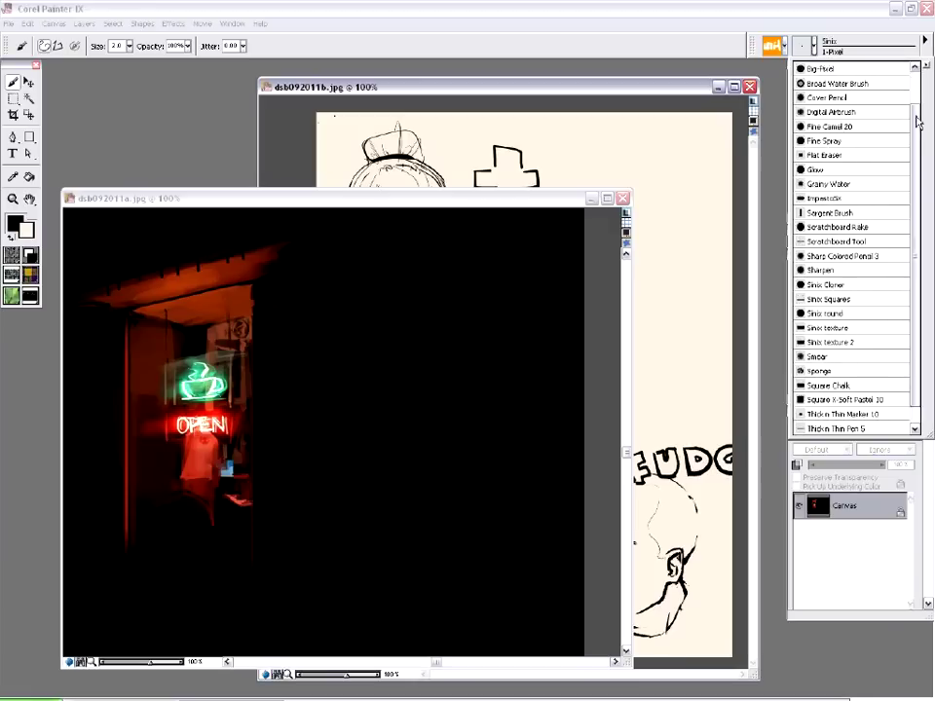
Step: Choose the copied Add Grain variant within the Sinix brush category
left_click(786, 47)
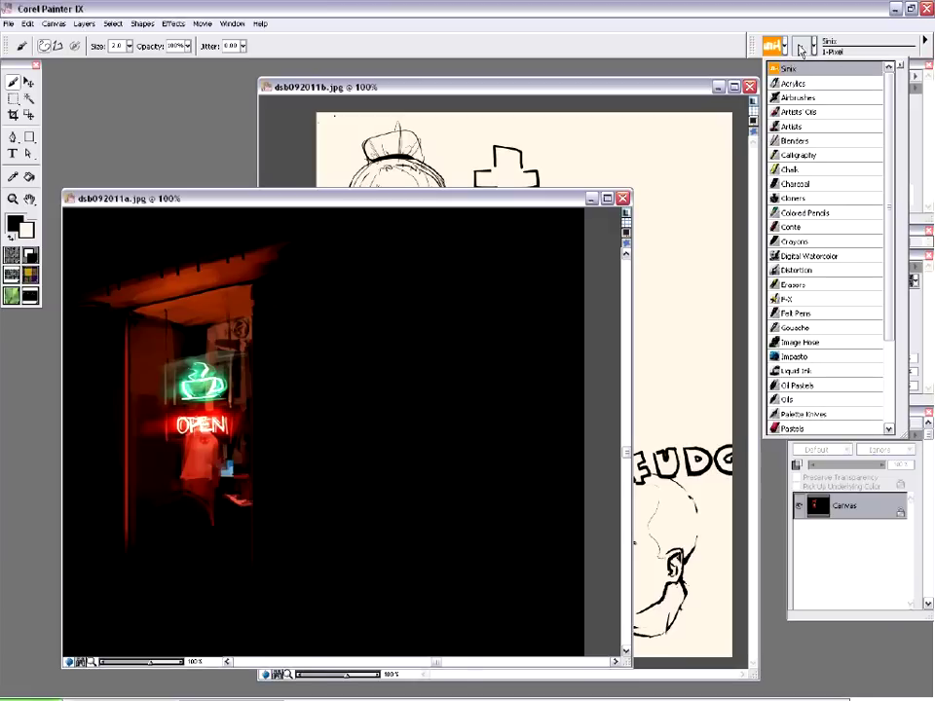
left_click(822, 50)
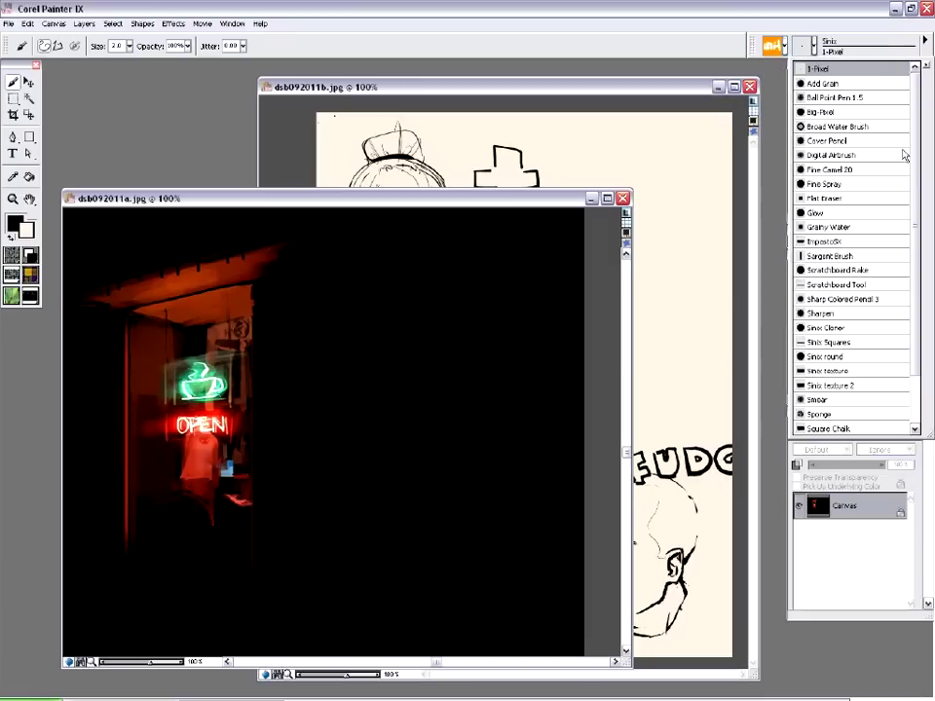
scroll(917, 146, "down", 1)
scroll(826, 99, "up", 1)
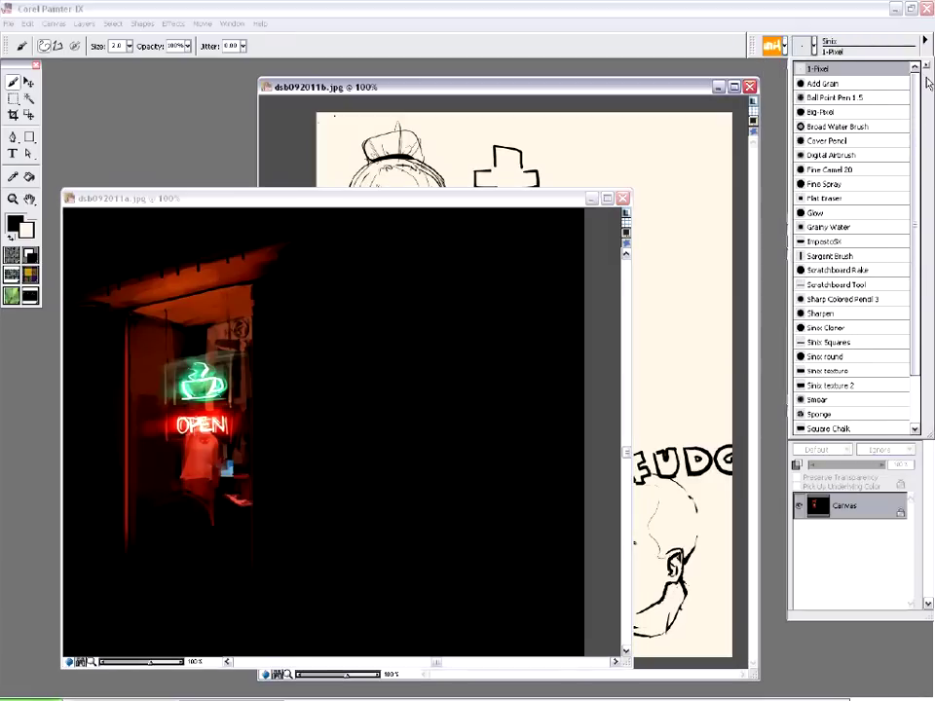
left_click(824, 86)
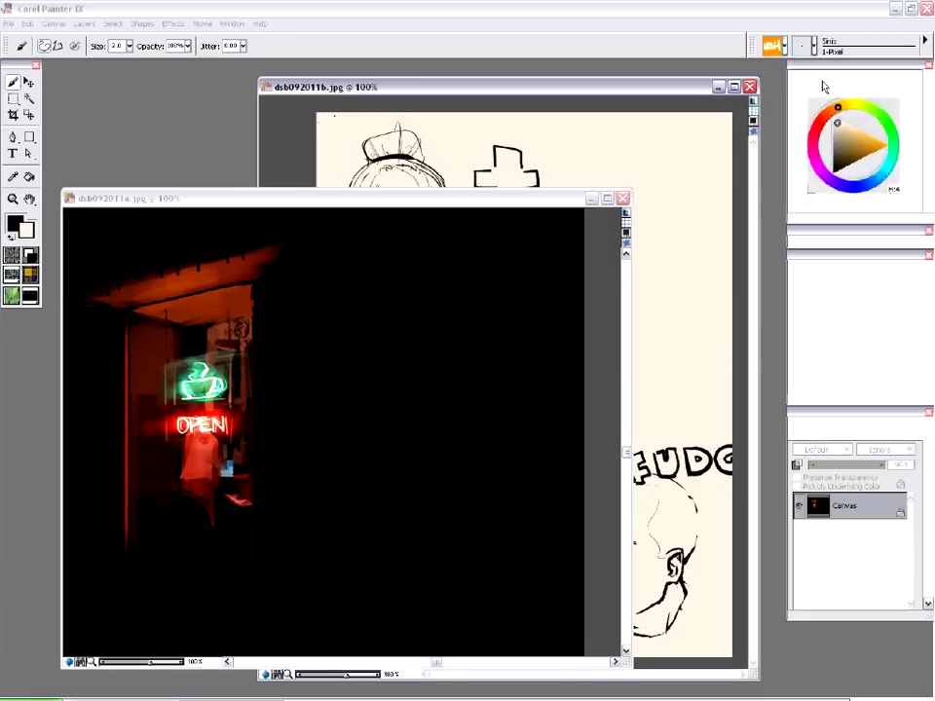
left_click(891, 78)
left_click(893, 78)
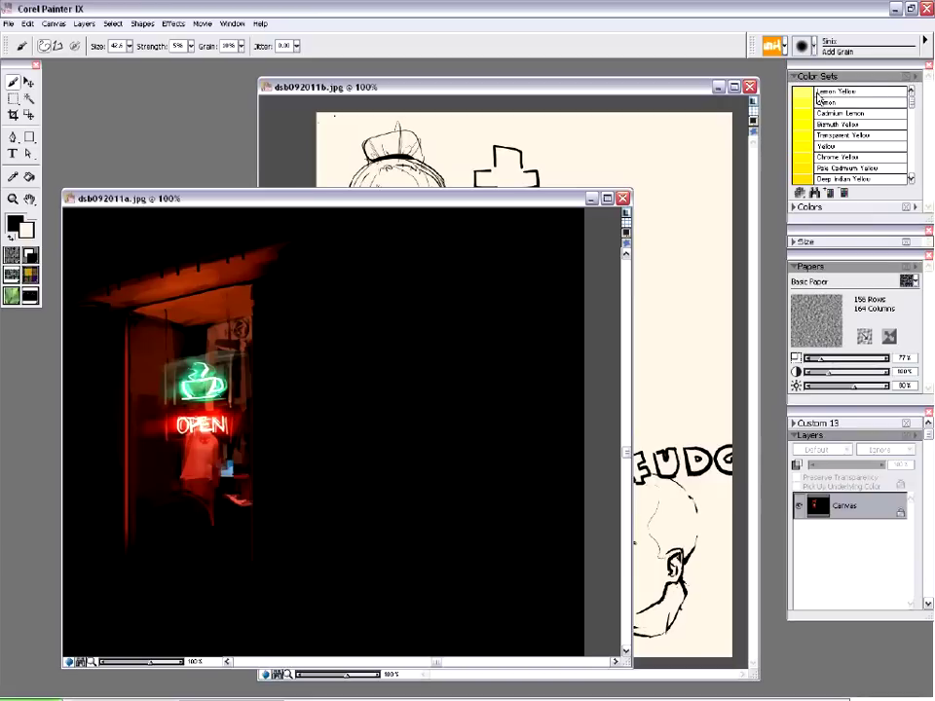
left_click(798, 207)
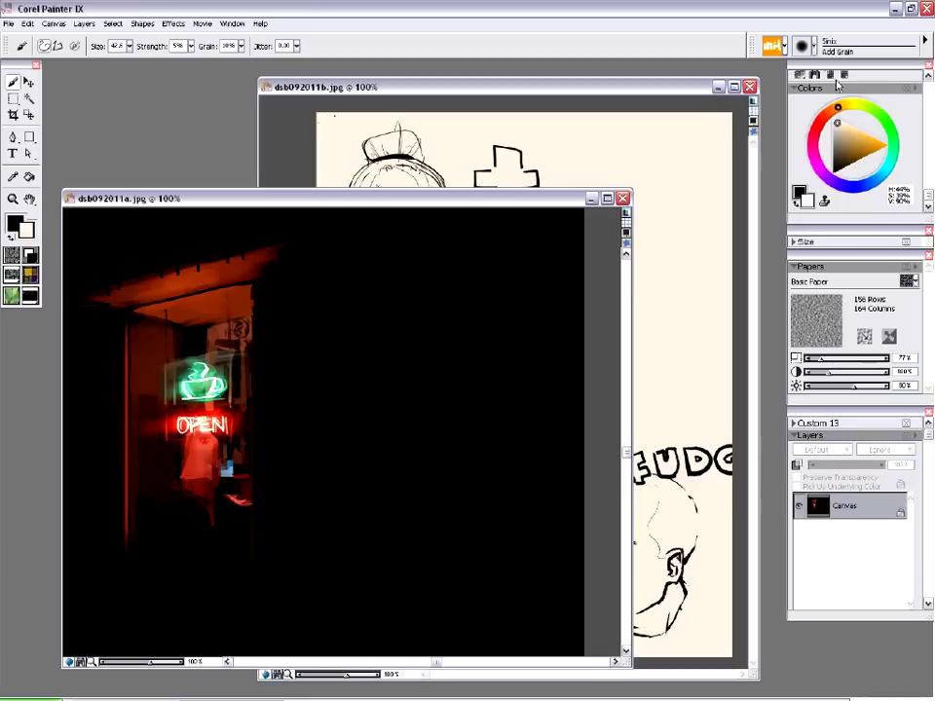
Step: Restore the saved sinix01 palette layout
left_click(232, 23)
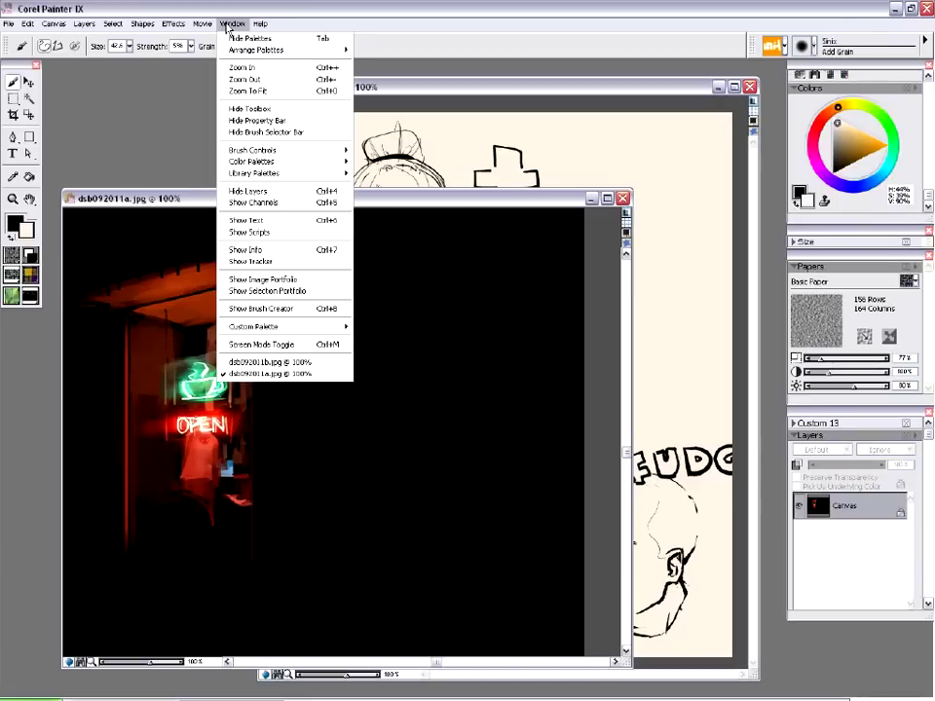
mouse_move(273, 49)
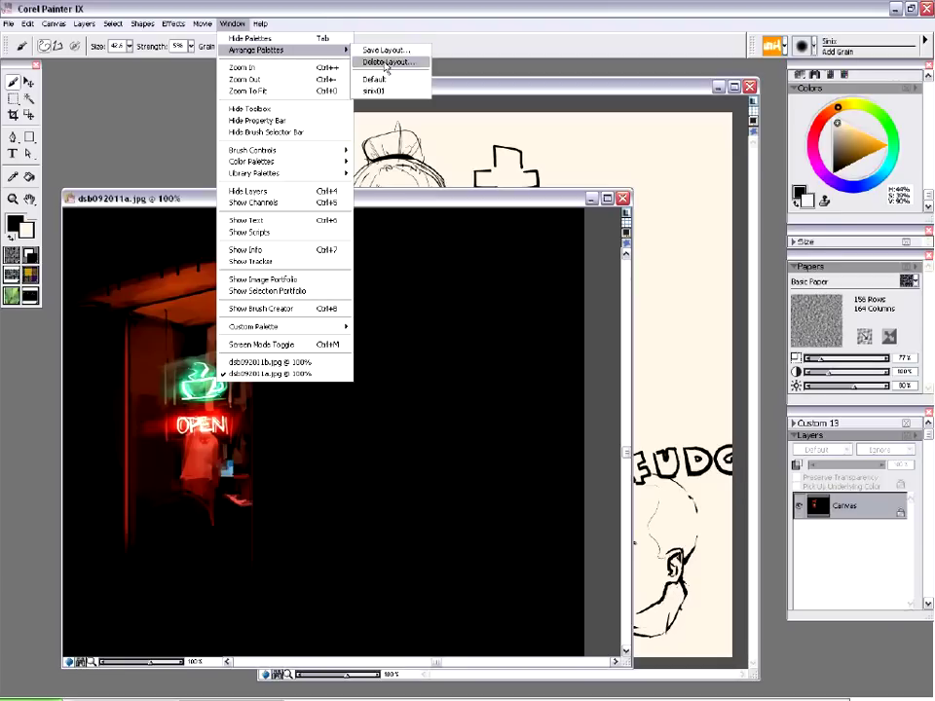
left_click(393, 92)
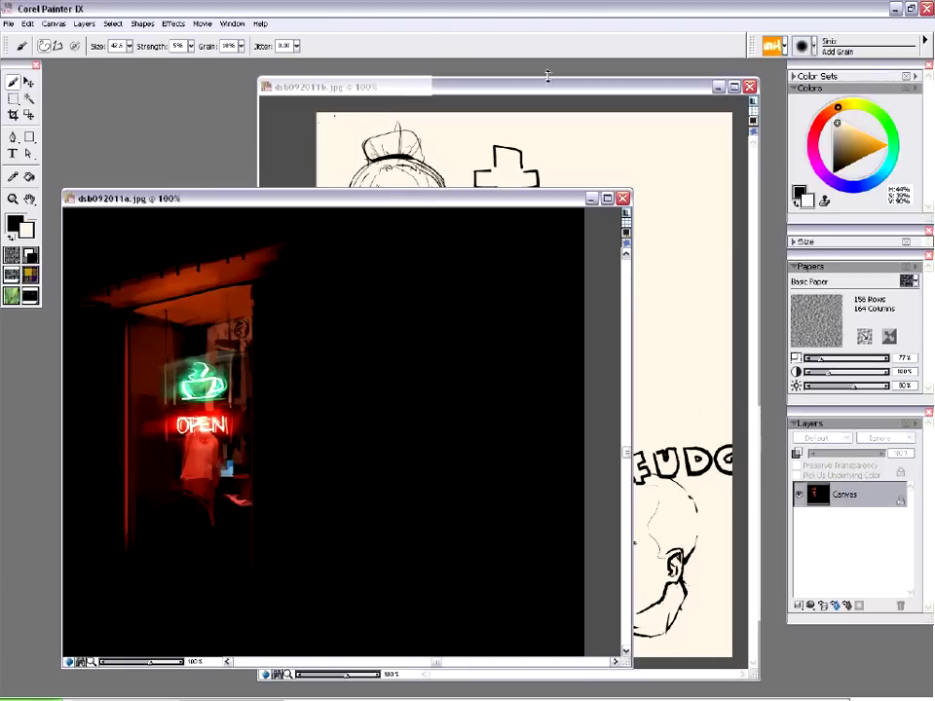
Step: Choose the Scratchboard Tool variant and bring the dsb092011b.jpg sketch to the front
left_click(801, 47)
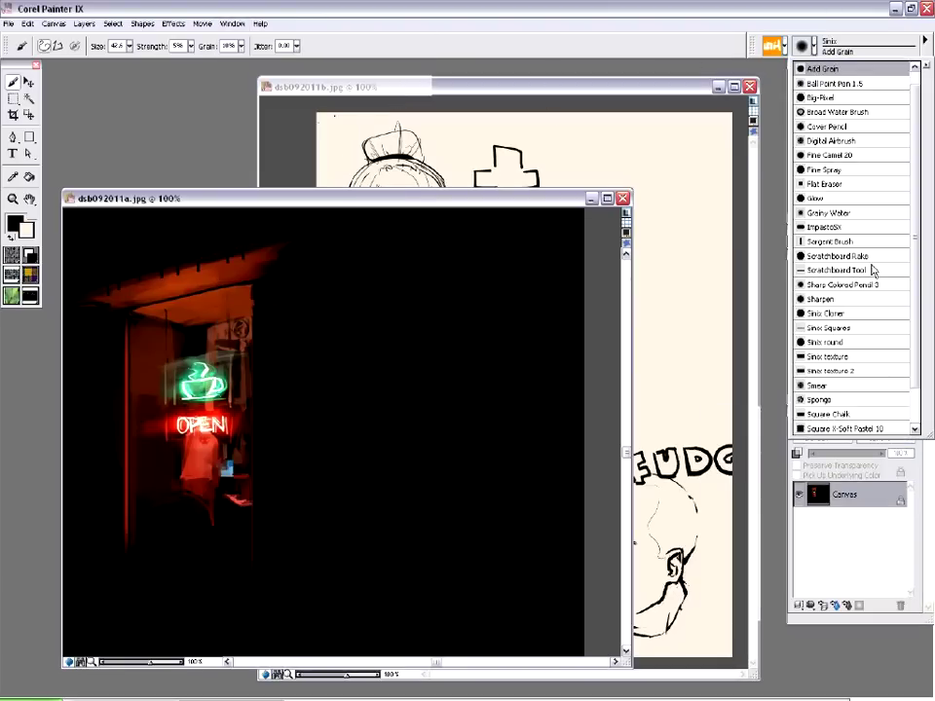
left_click(857, 272)
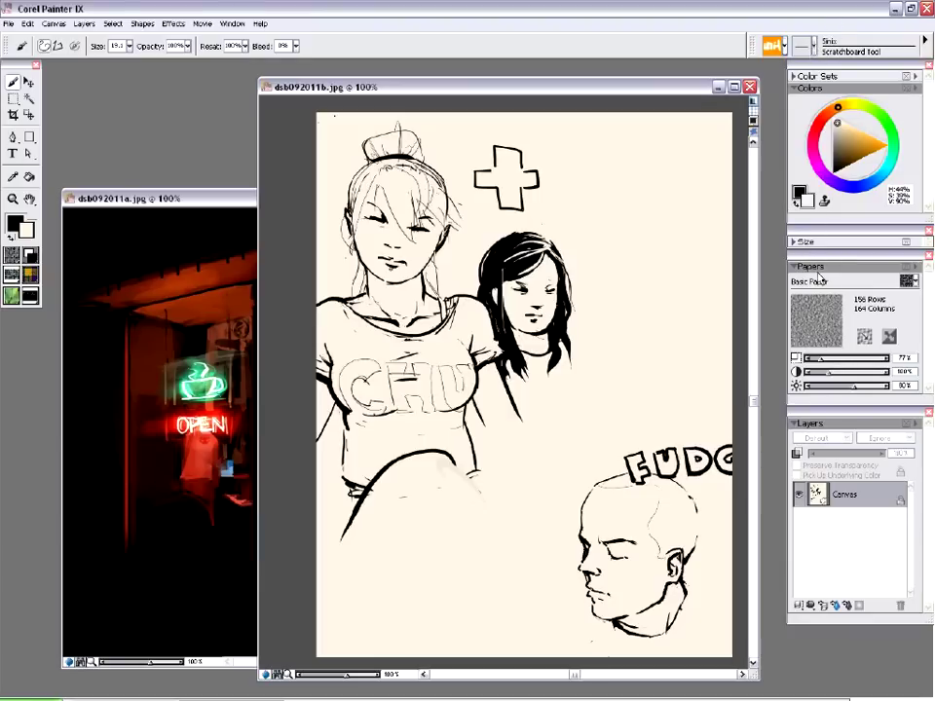
Step: Choose the Square Chalk variant and paint a broad vertical black test stroke beside the dark-haired girl
left_click(824, 46)
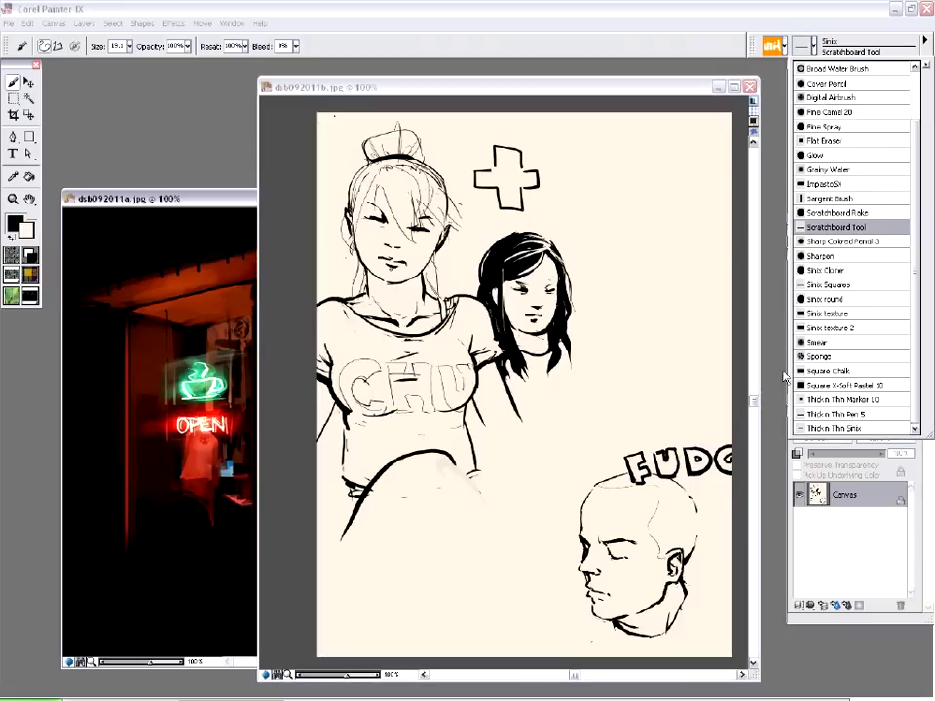
left_click(823, 372)
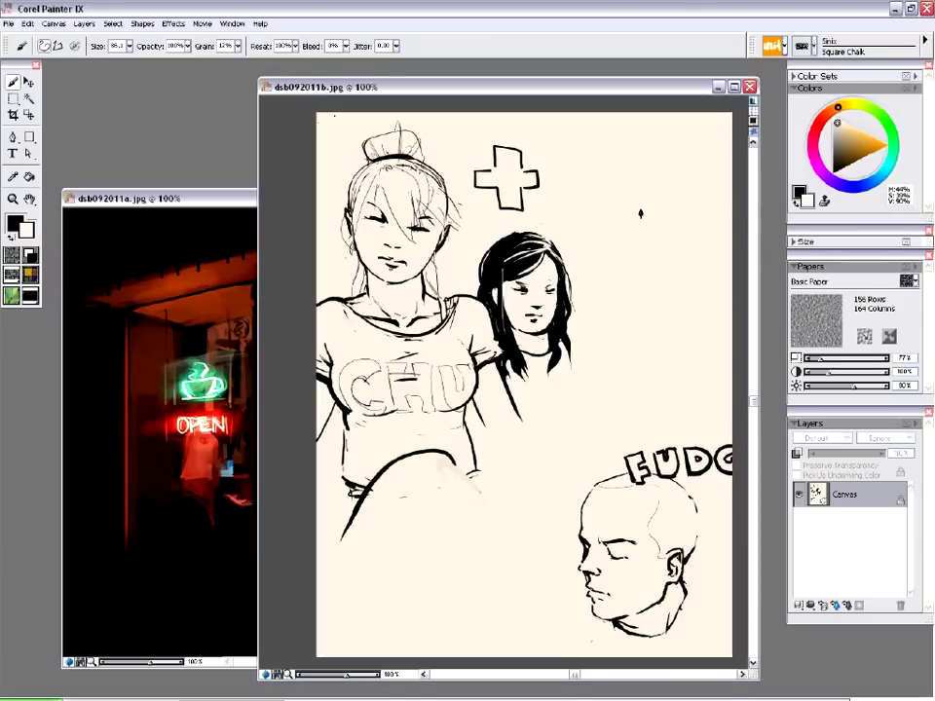
left_click_drag(613, 147, 626, 395)
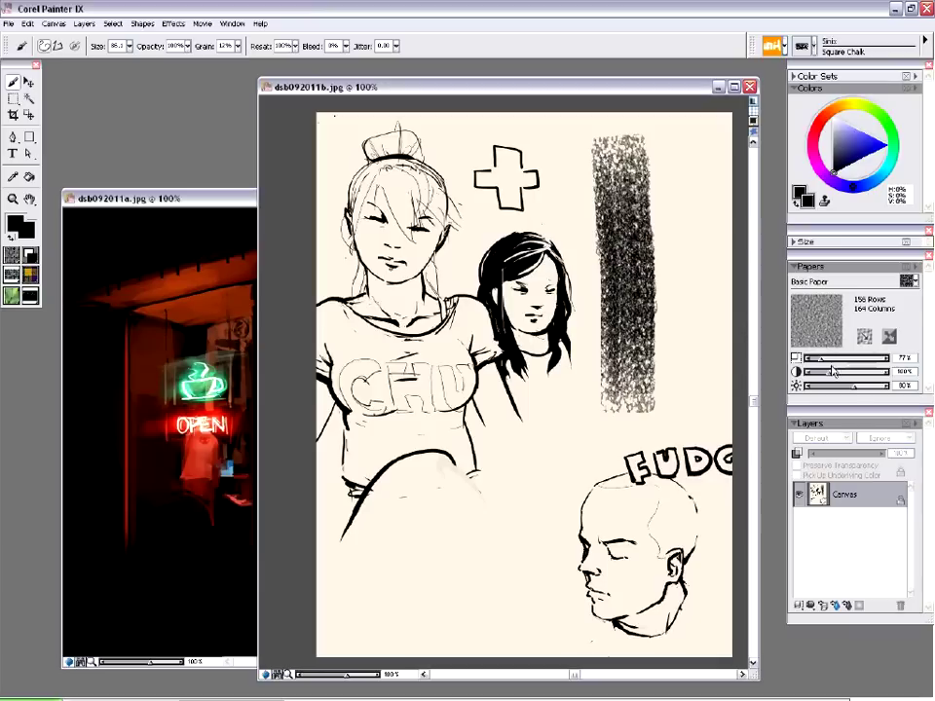
Step: Select the dotted Untitled paper and set its brightness to 100%, contrast to 400% and scale to 60%
left_click(907, 282)
left_click_drag(916, 440, 914, 482)
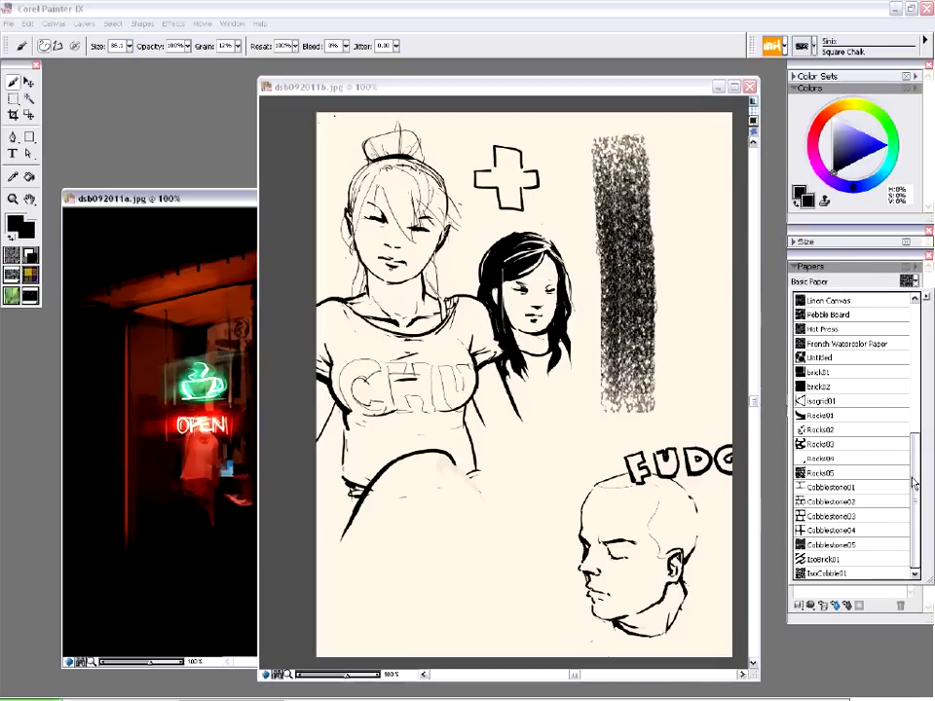
left_click(821, 360)
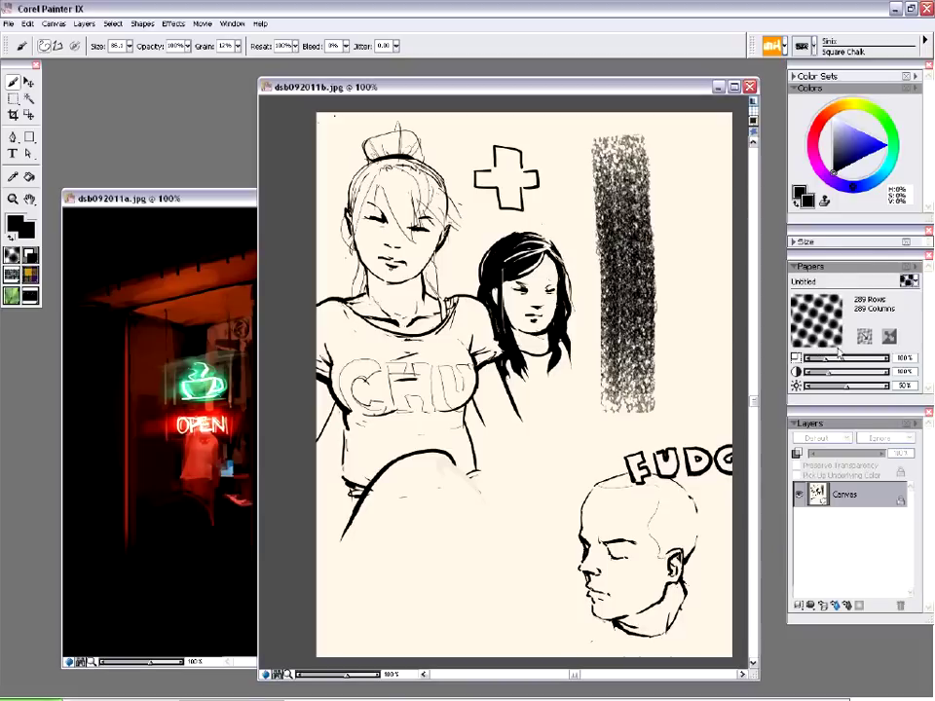
left_click_drag(849, 388, 883, 388)
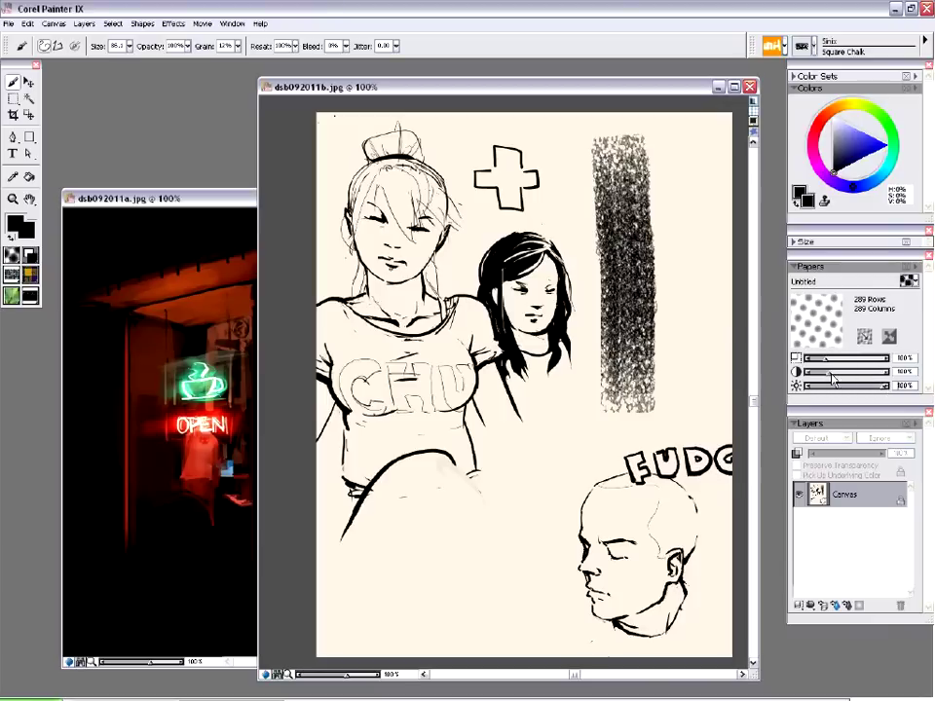
left_click_drag(828, 375, 842, 370)
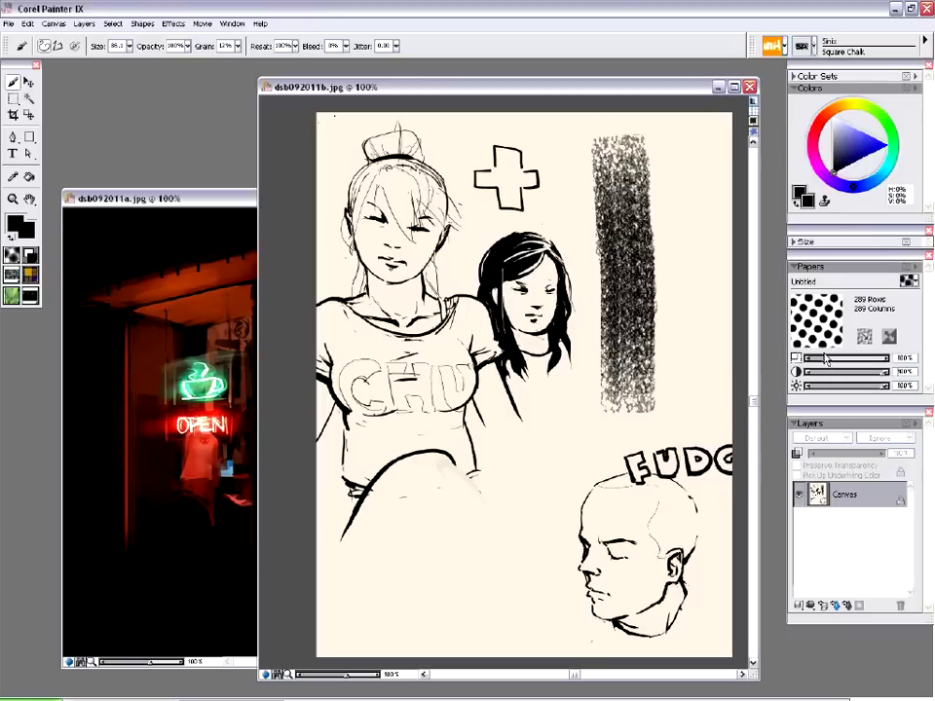
left_click_drag(826, 363, 814, 363)
Step: Paint a short test stroke with the dotted paper over the lower part of the sketch and undo it
left_click_drag(434, 489, 540, 541)
key("ctrl+z")
key("ctrl+z")
key("ctrl+z")
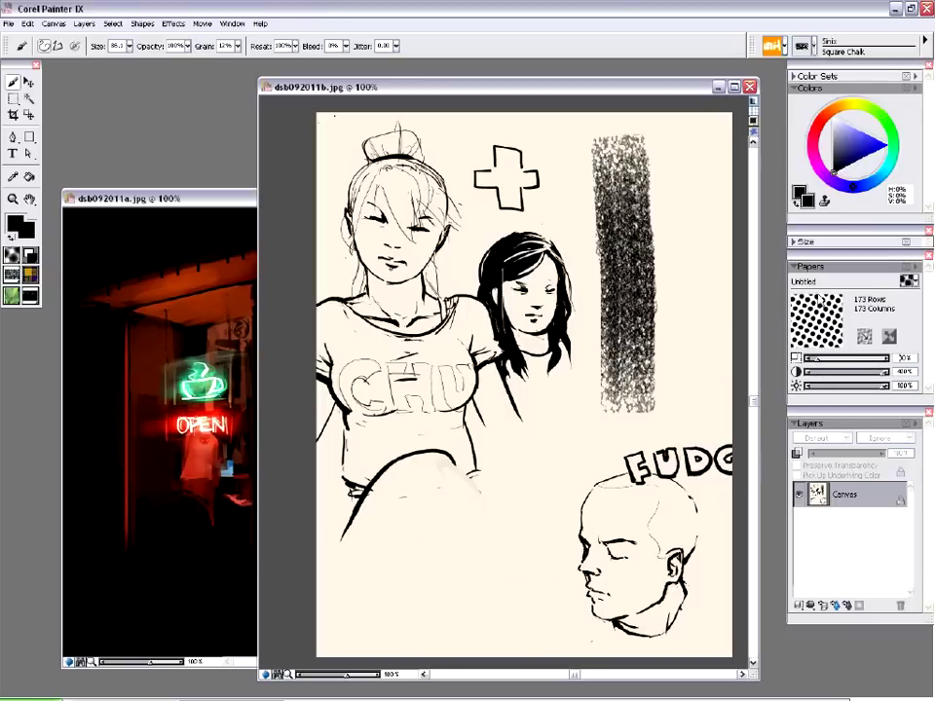
Step: Paint dotted chalk texture across most of the sketch, and undo it together with the vertical chalk stroke
mouse_move(394, 590)
left_mouse_down()
mouse_move(439, 526)
mouse_move(530, 467)
mouse_move(341, 419)
mouse_move(546, 244)
mouse_move(370, 292)
mouse_move(526, 370)
mouse_move(507, 604)
mouse_move(663, 584)
mouse_move(701, 545)
mouse_move(682, 624)
left_mouse_up()
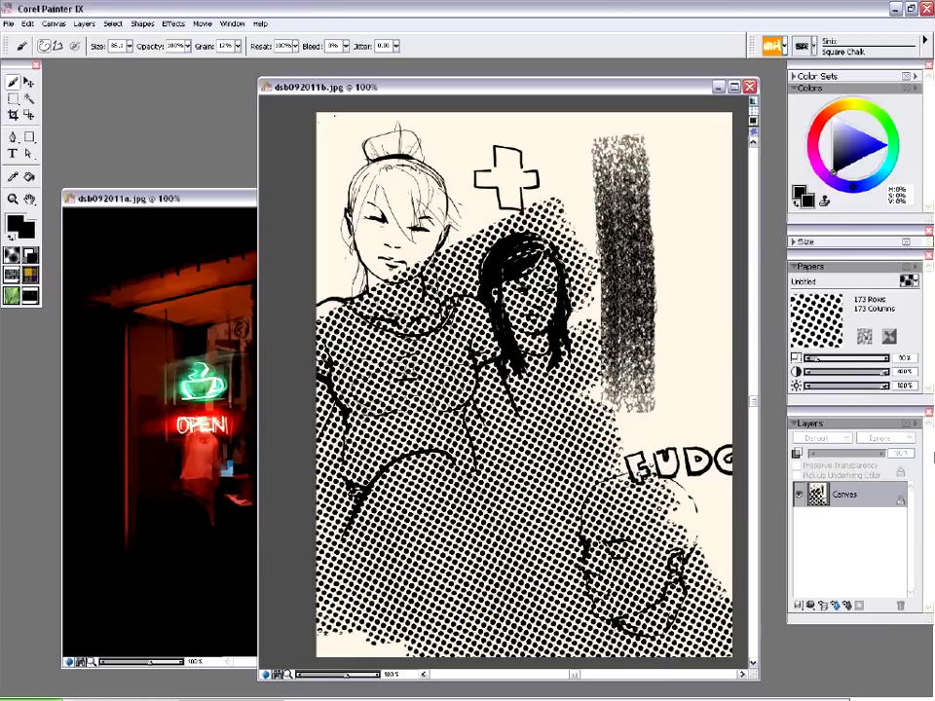
key("ctrl+z")
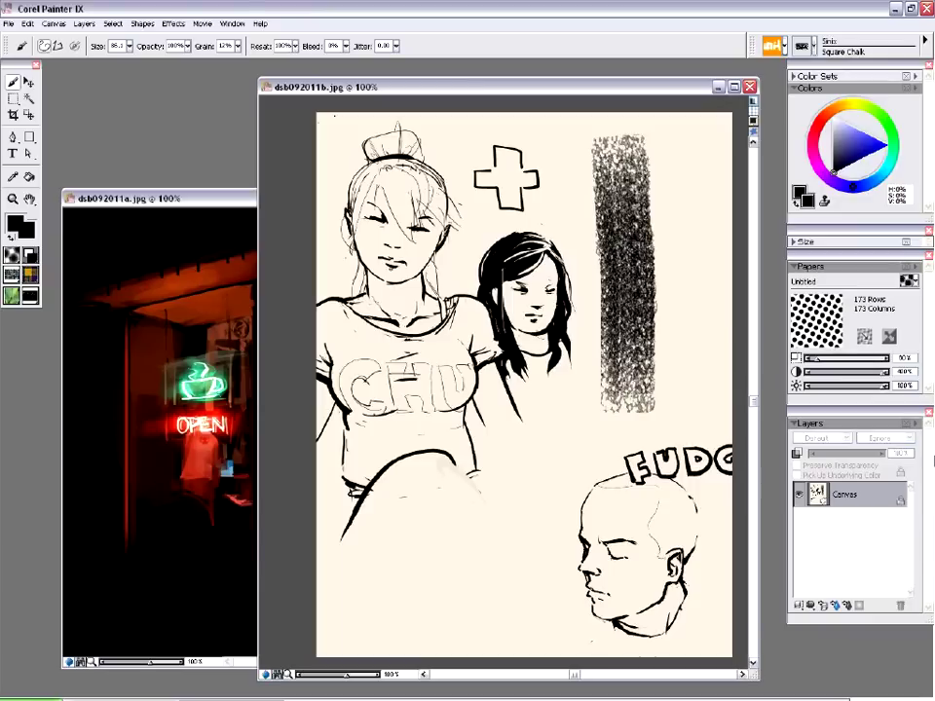
key("ctrl+z")
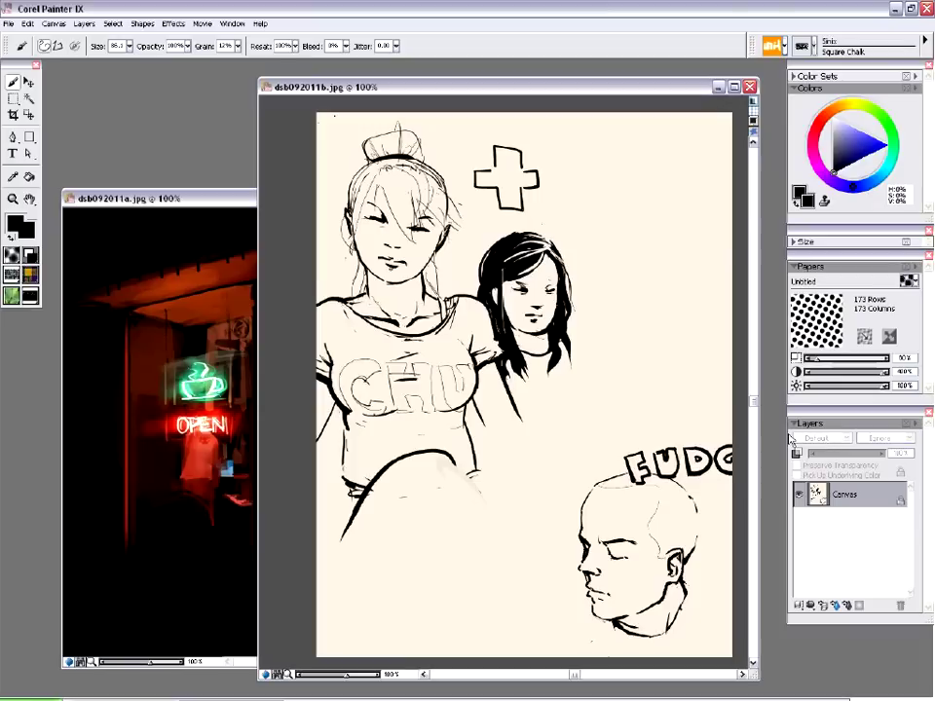
Step: Add two new layers above the canvas, viewing the list of composite methods in between
left_click(823, 606)
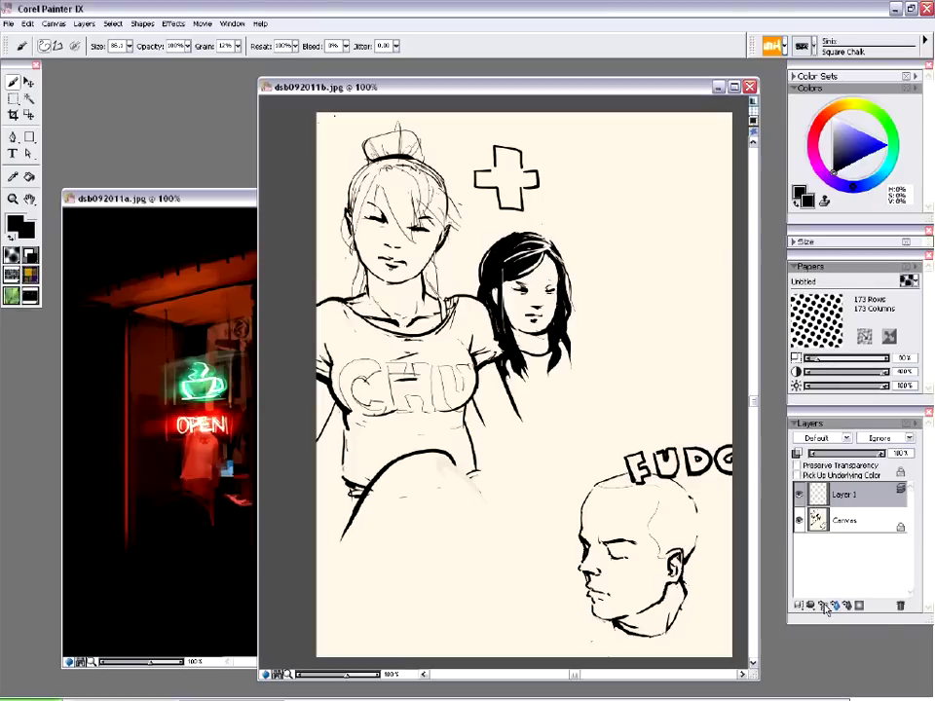
left_click(848, 439)
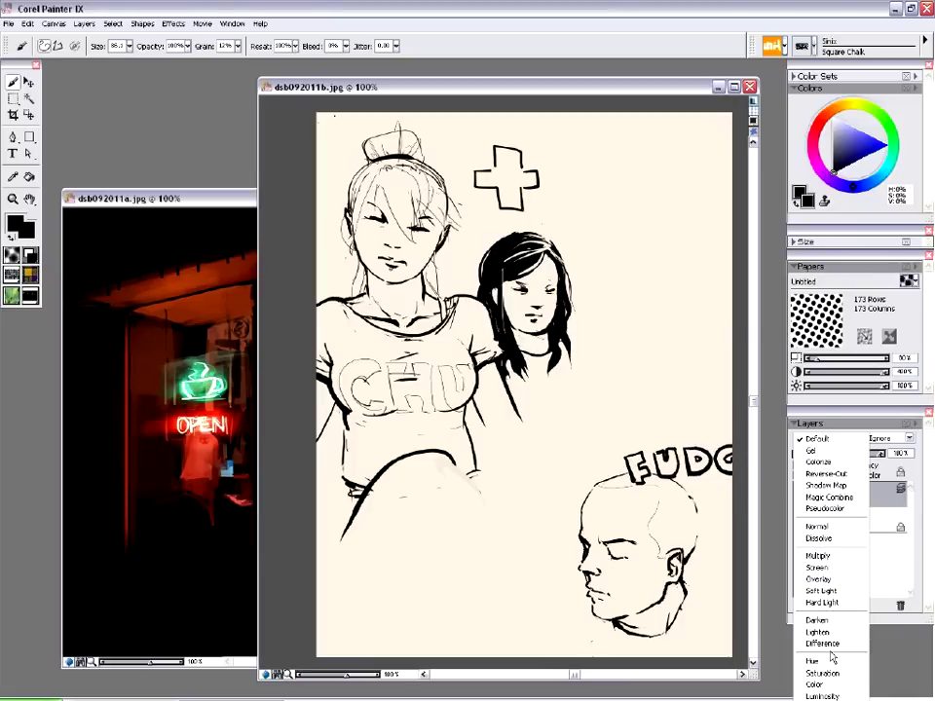
left_click(774, 507)
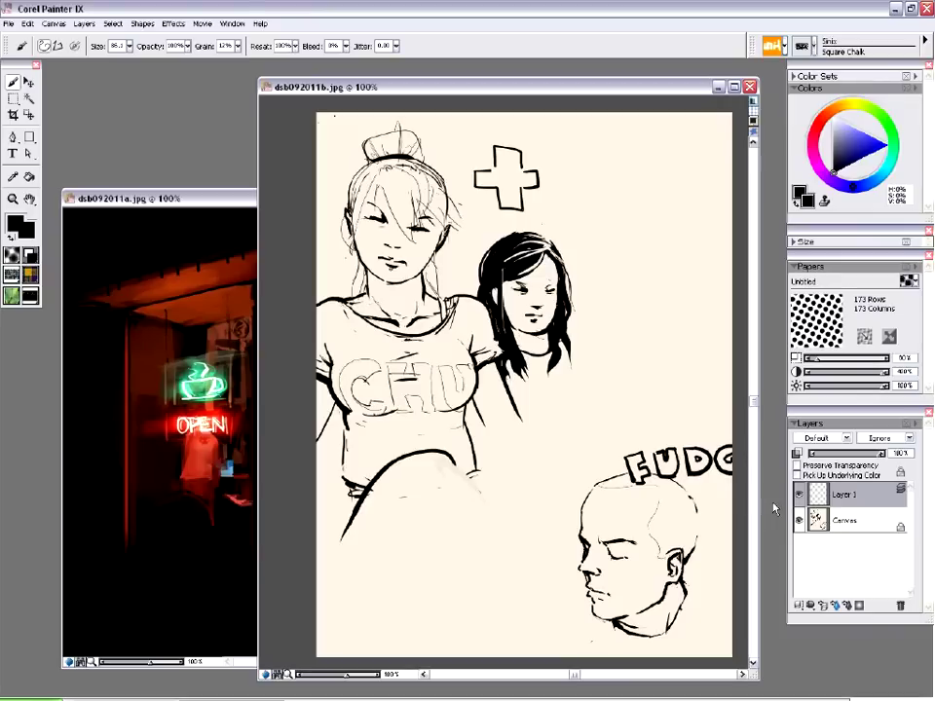
mouse_move(882, 454)
left_mouse_down()
mouse_move(872, 455)
mouse_move(883, 454)
left_mouse_up()
left_click(827, 607)
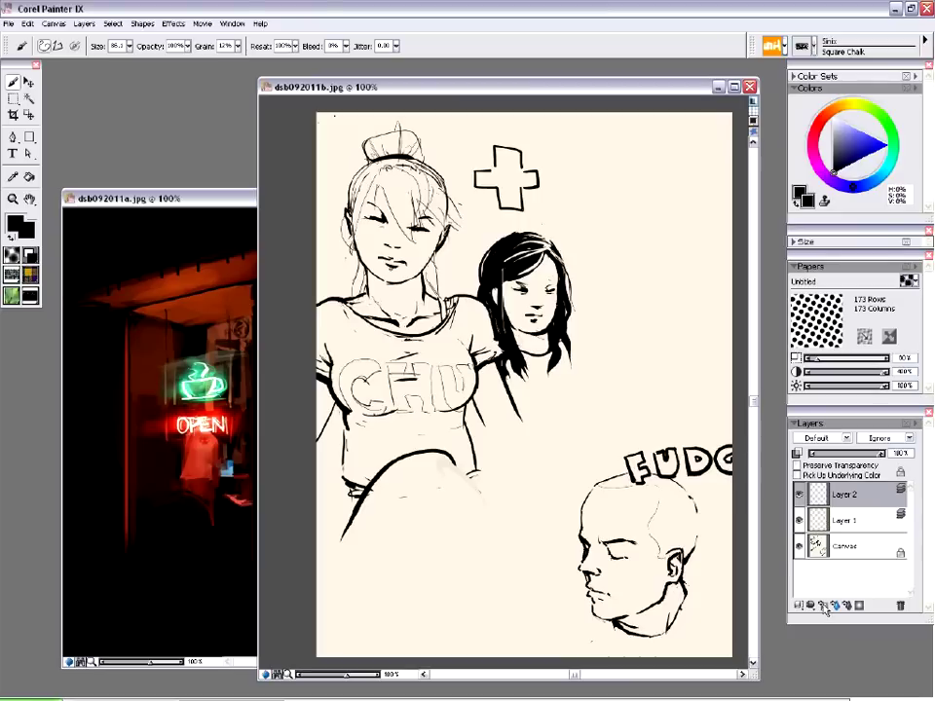
Step: Select Layer 1 together with Layer 2 and group them
left_click(847, 520, "shift")
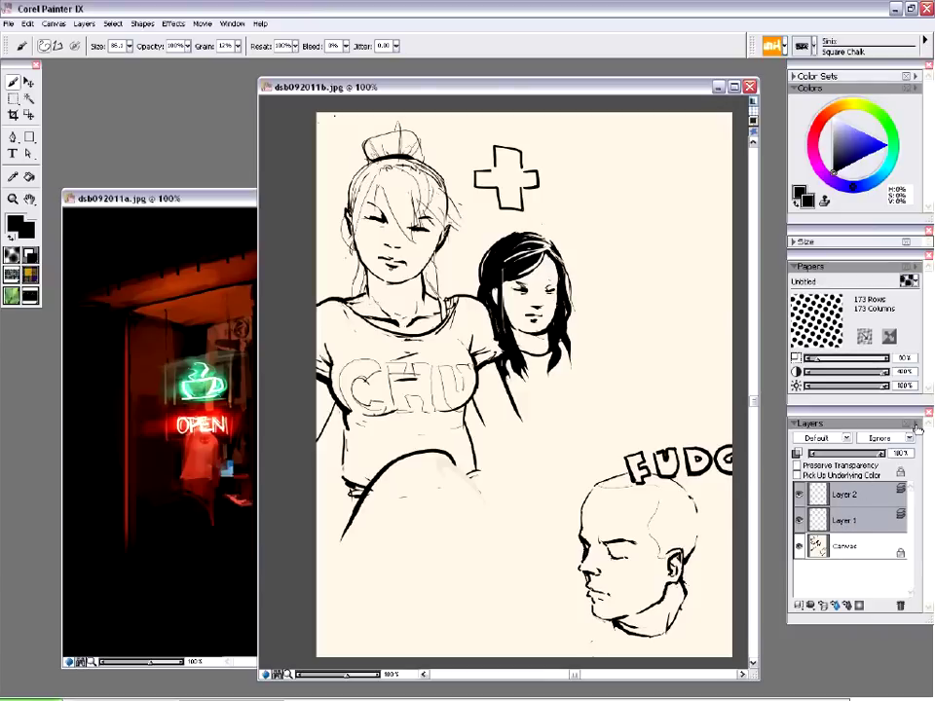
left_click(916, 429)
left_click(799, 142)
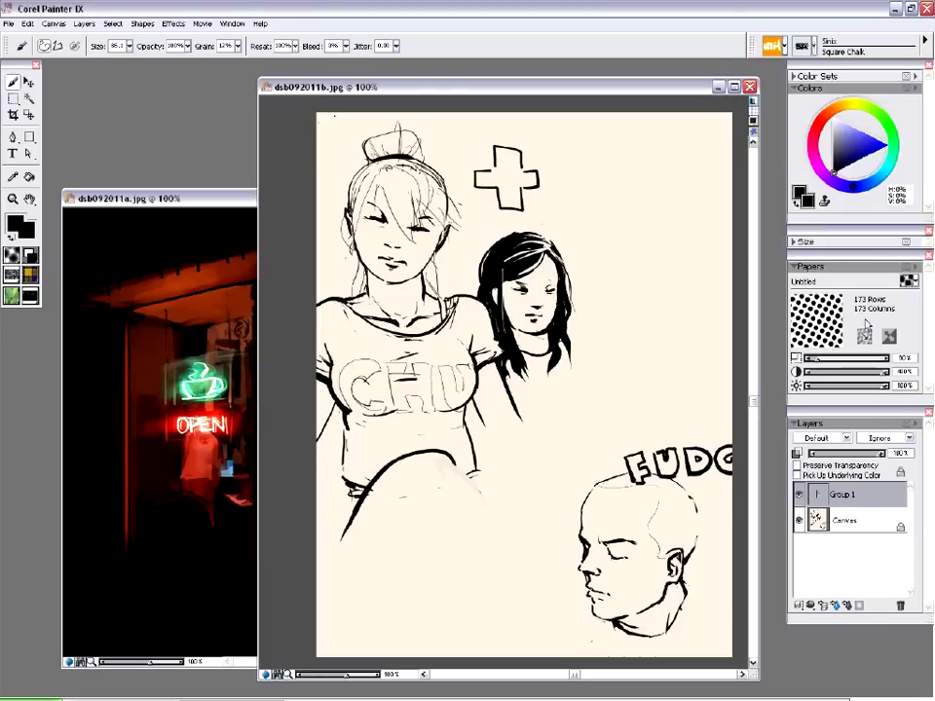
Step: Collapse the layer group into a single layer and drop all layers onto the canvas
left_click(916, 429)
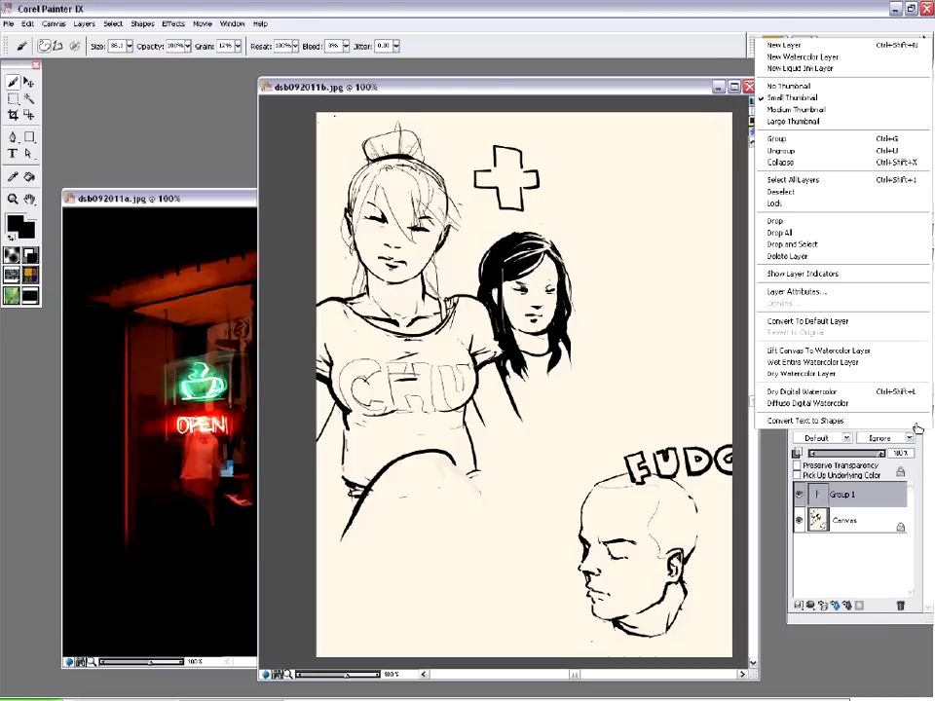
left_click(787, 162)
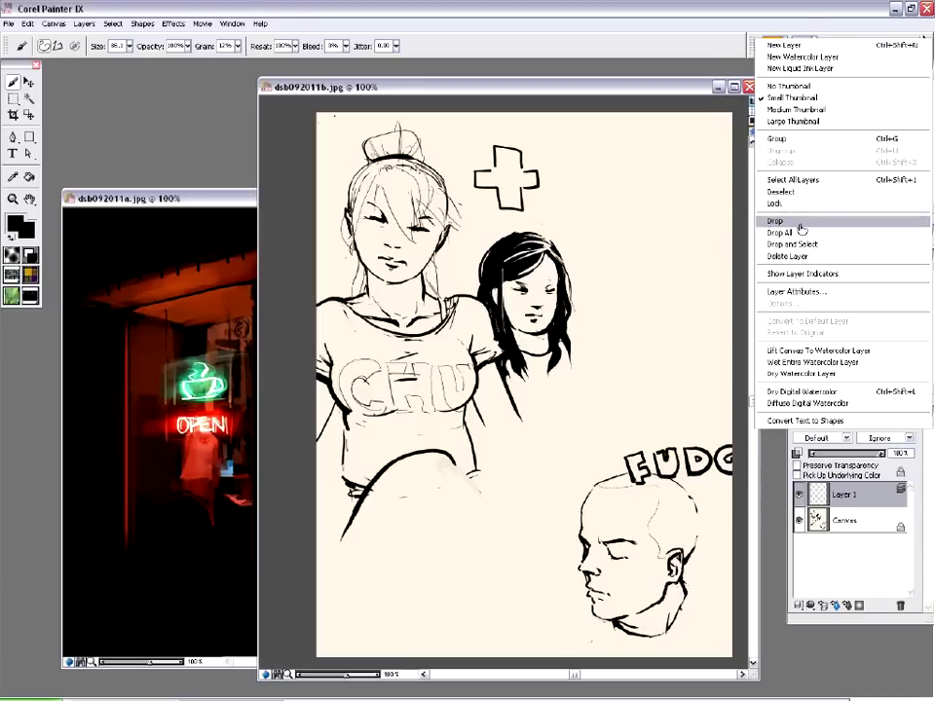
left_click(801, 235)
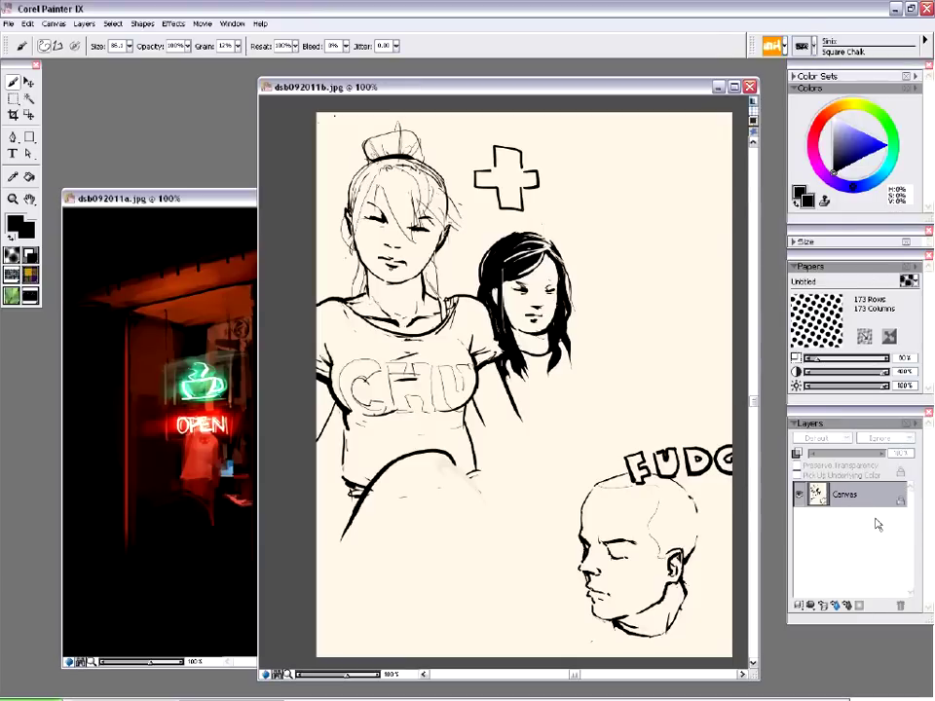